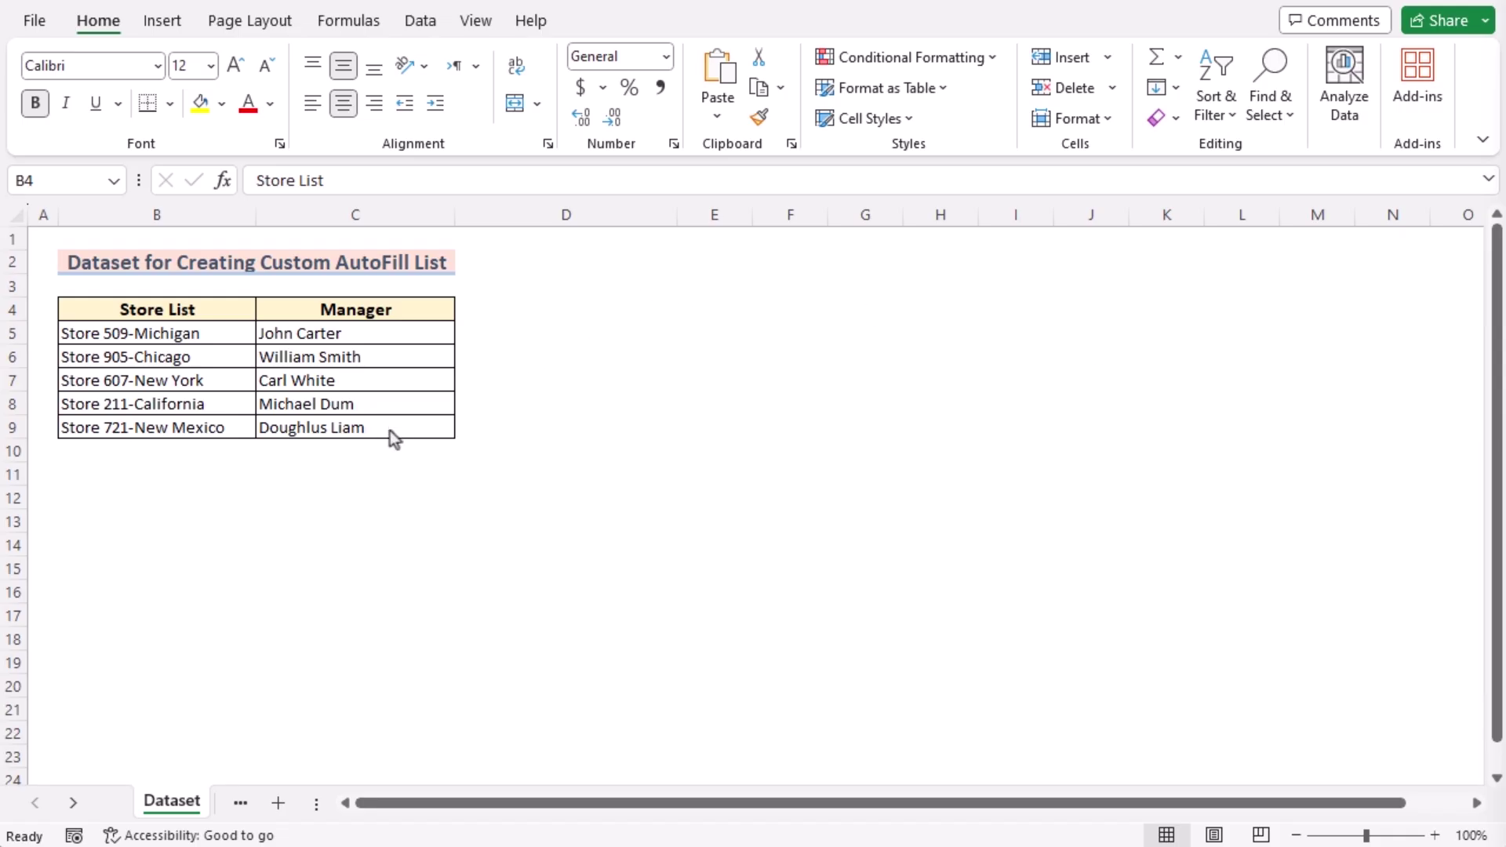
Step: Select the Store List and Manager headers and columns B–C, then switch to the Apply List sheet
left_click(212, 308)
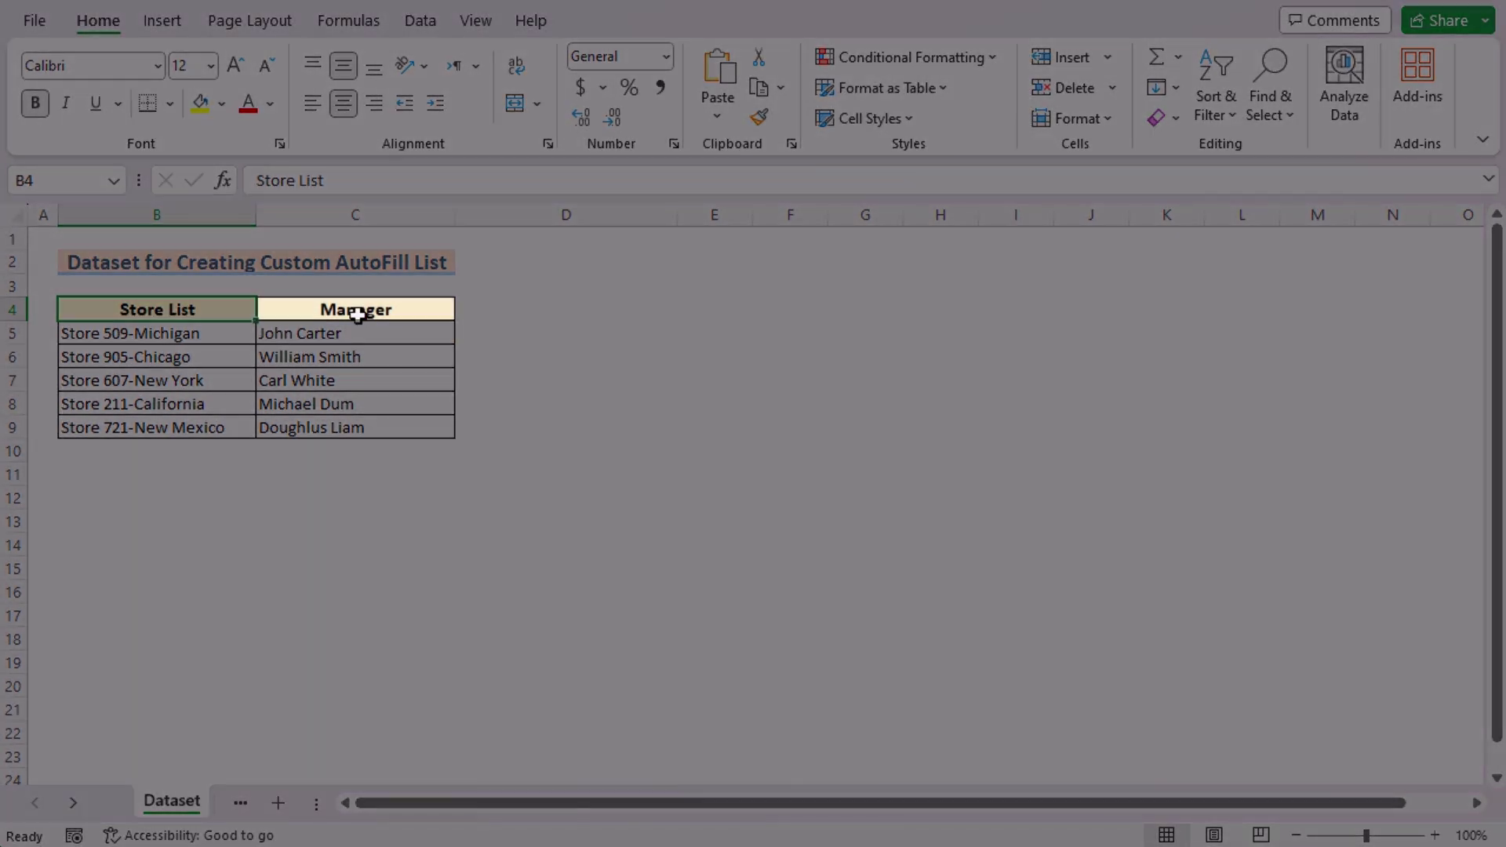
left_click(405, 309)
left_click(214, 206)
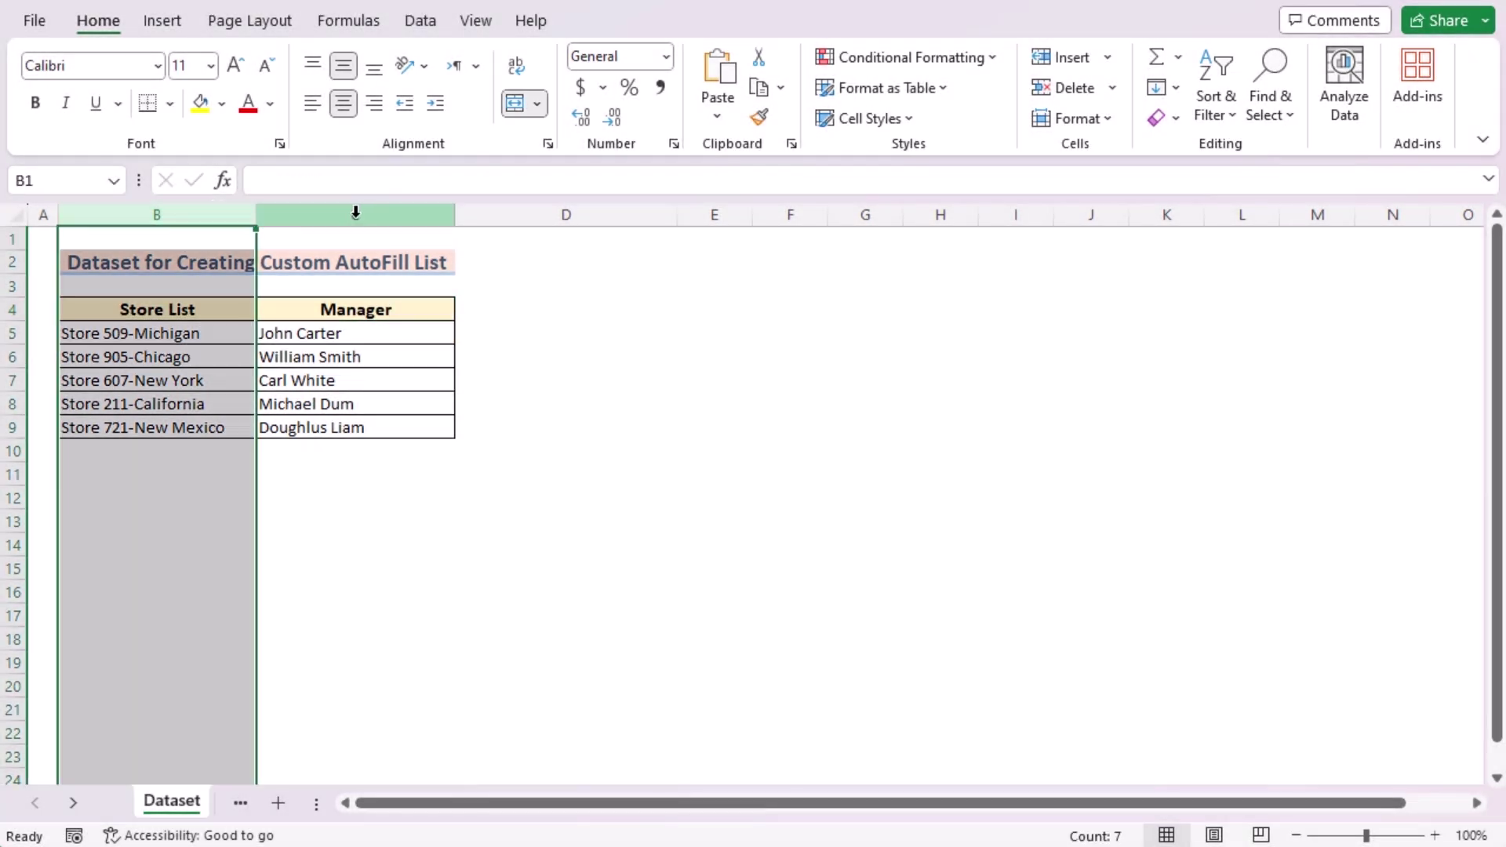
left_click(359, 209)
left_click(234, 310)
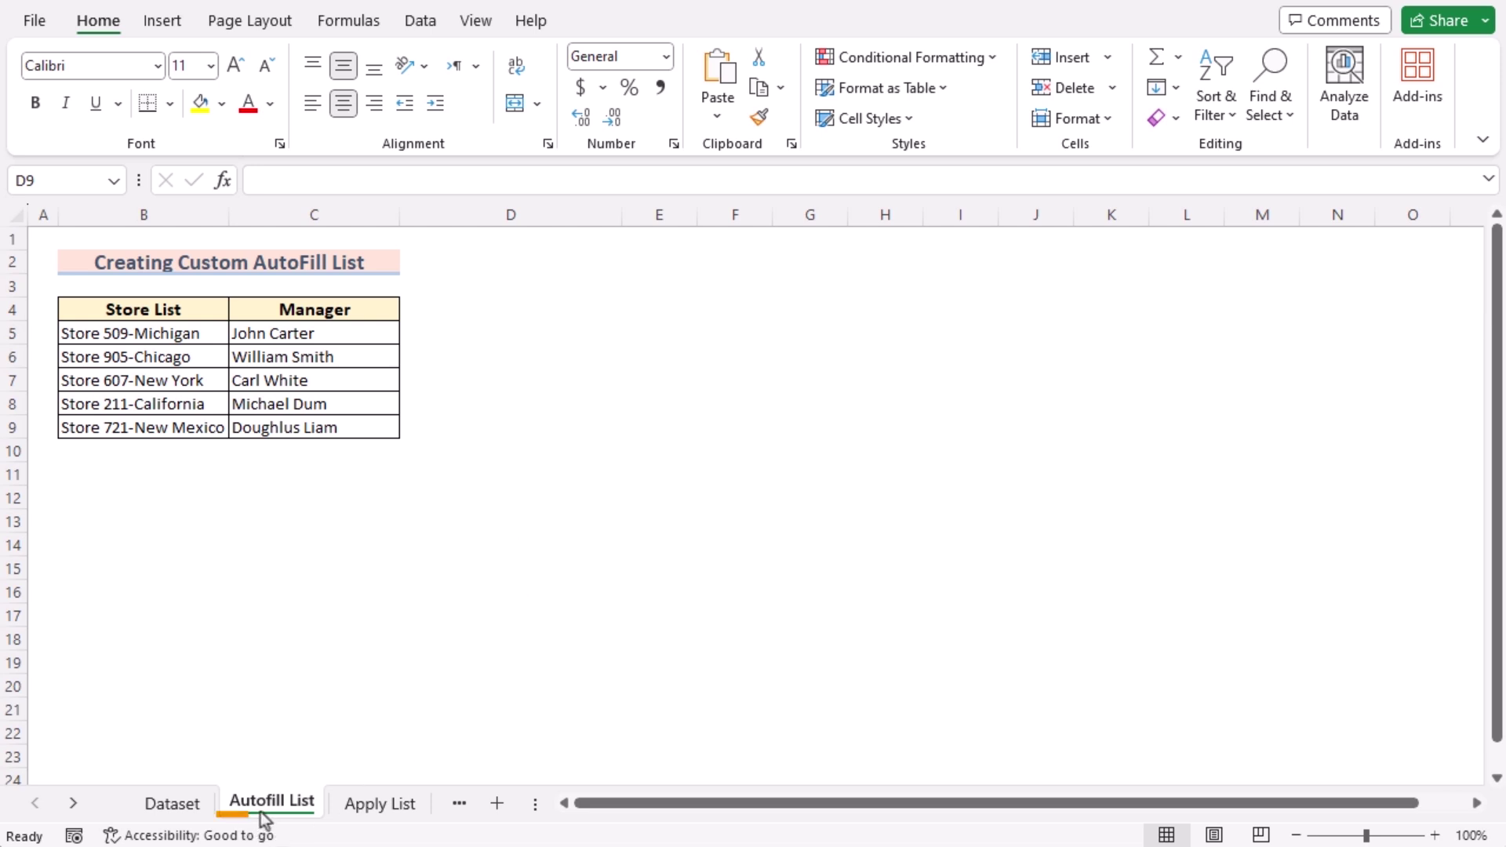
left_click(363, 803)
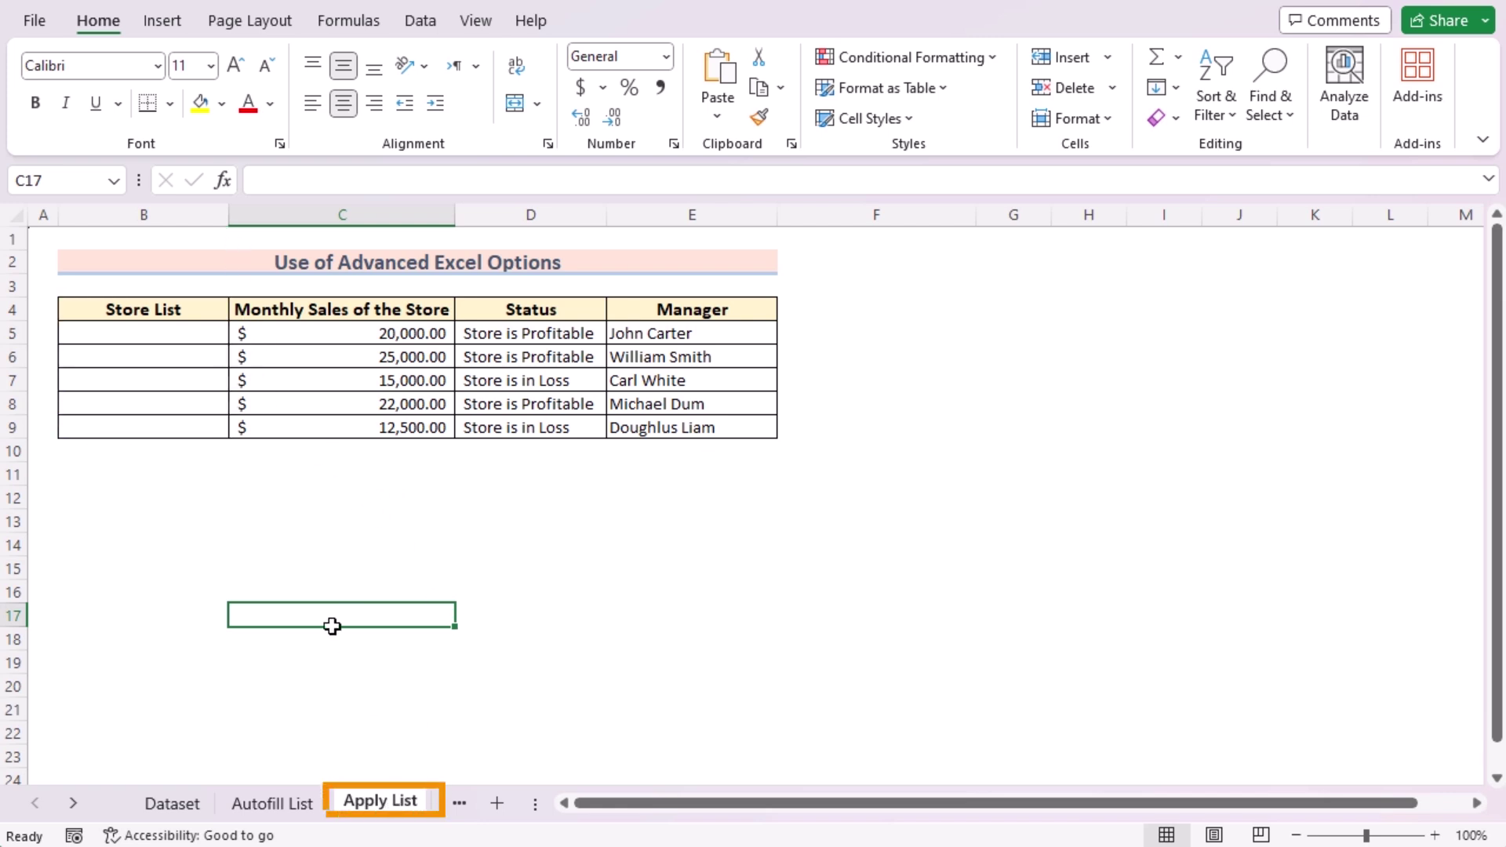
Step: Back on the Autofill List sheet, select the store names in B5:B9 and go to File
left_click(272, 801)
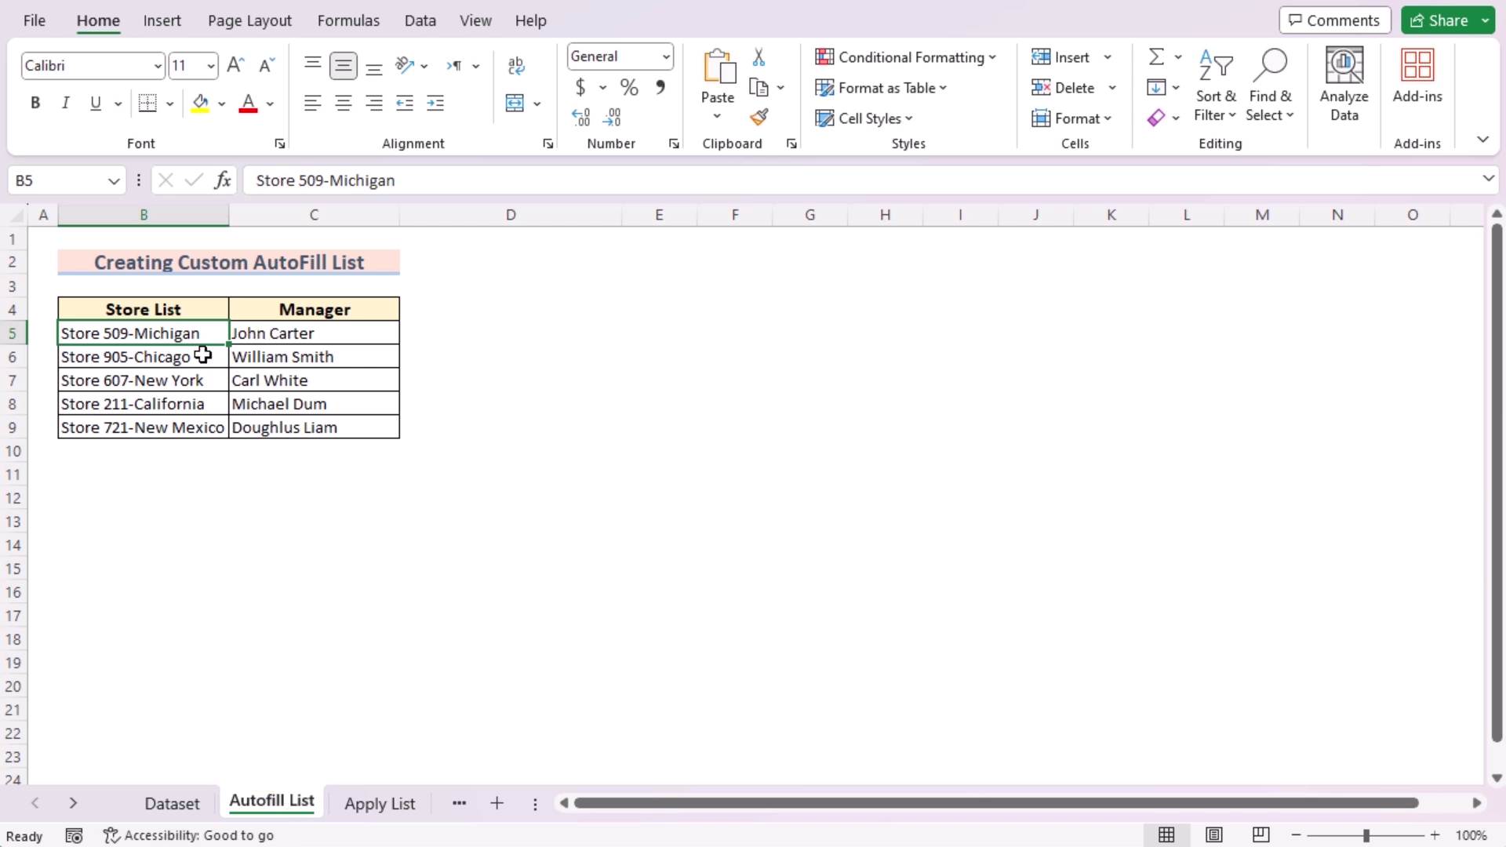
left_click(190, 432, "shift")
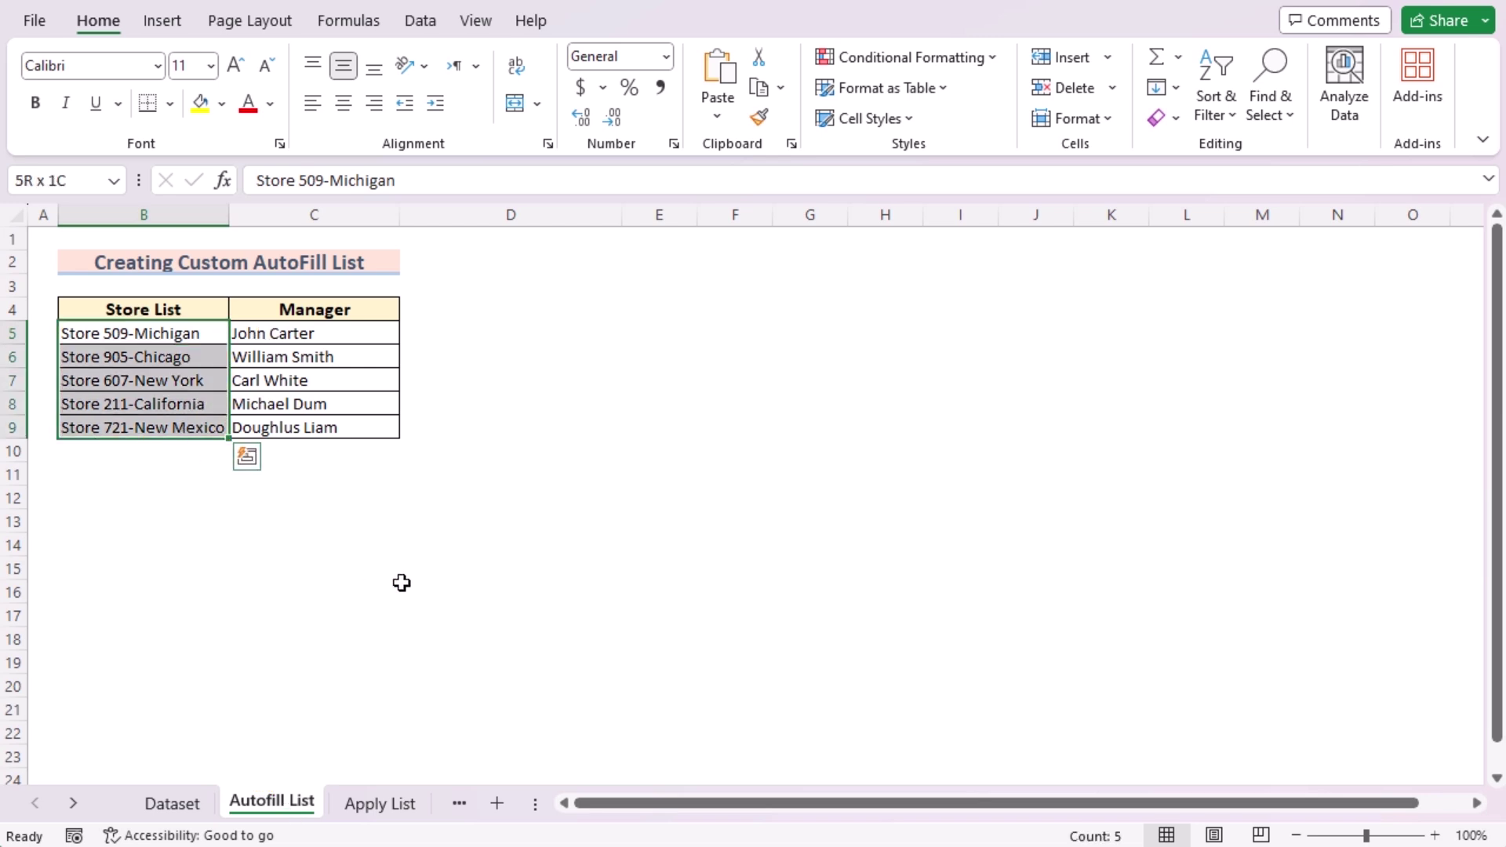
left_click(31, 24)
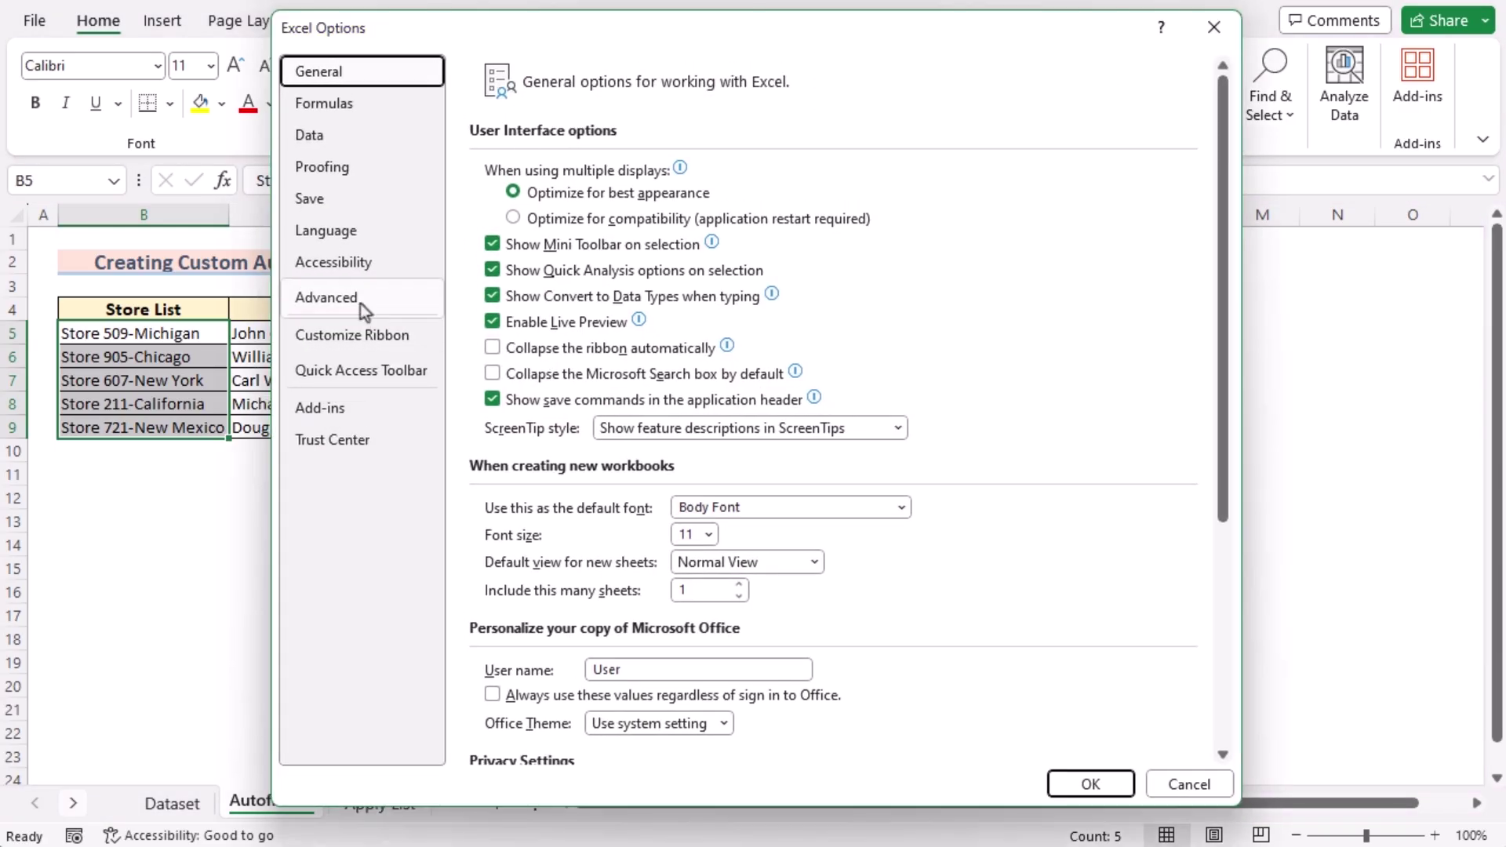
Step: Import $B$5:$B$9 as a custom list through Advanced > Edit Custom Lists, then close Options
left_click(360, 303)
left_click_drag(1221, 196, 1255, 716)
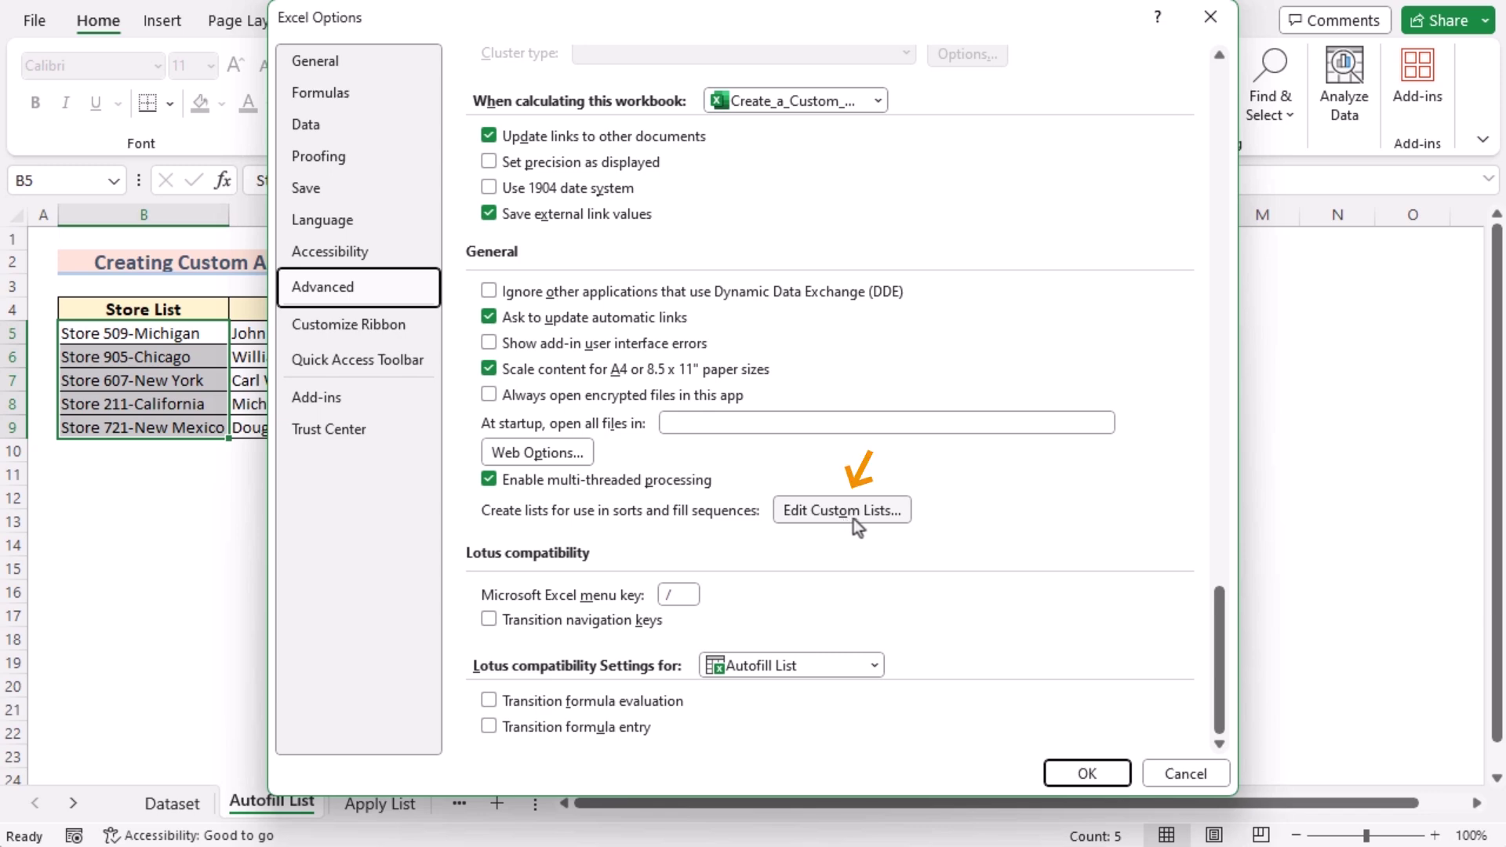
left_click(858, 515)
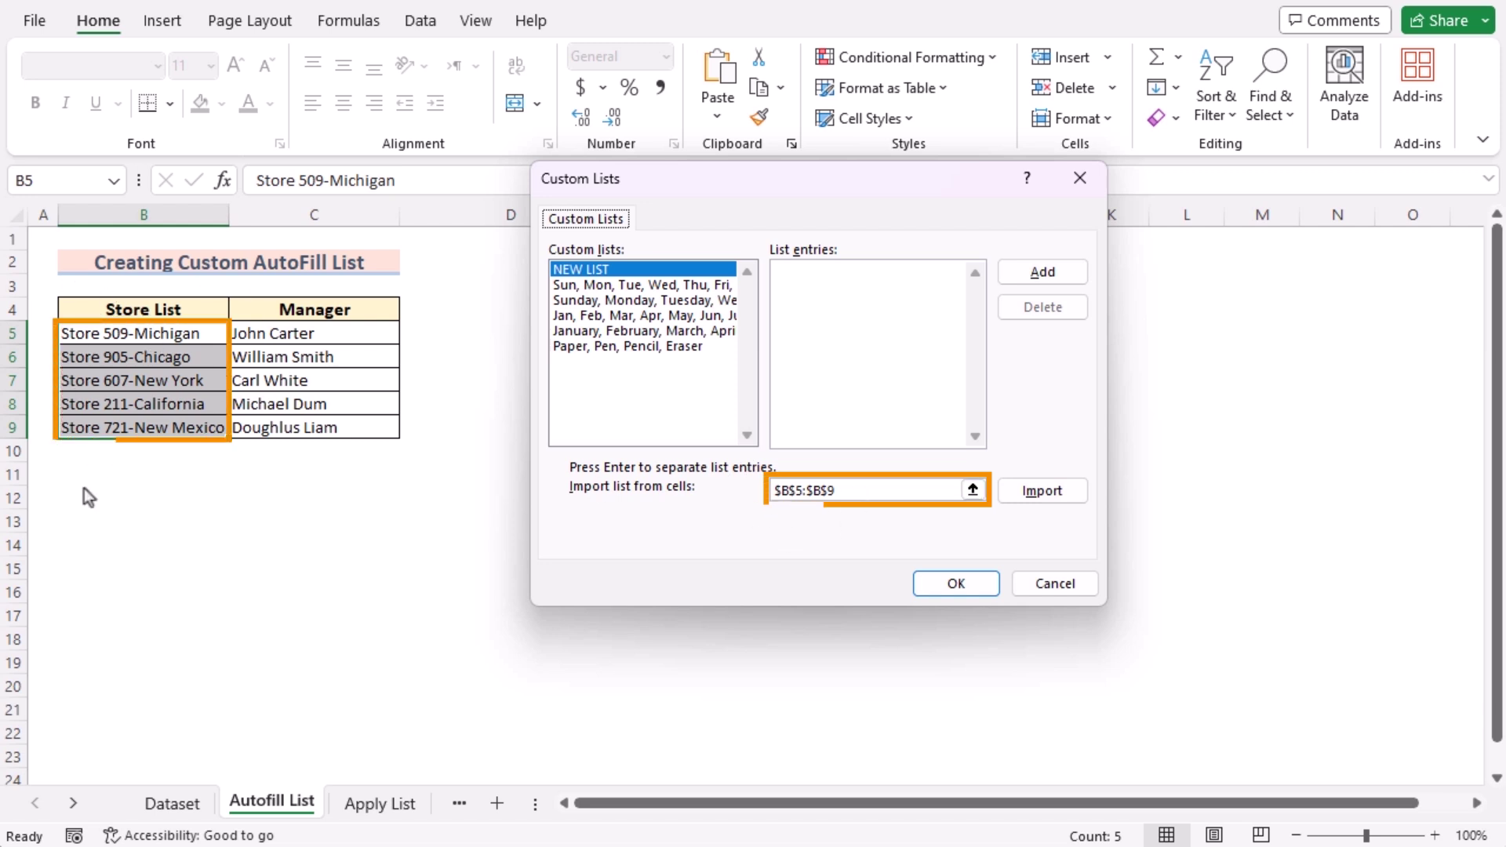
left_click(1037, 494)
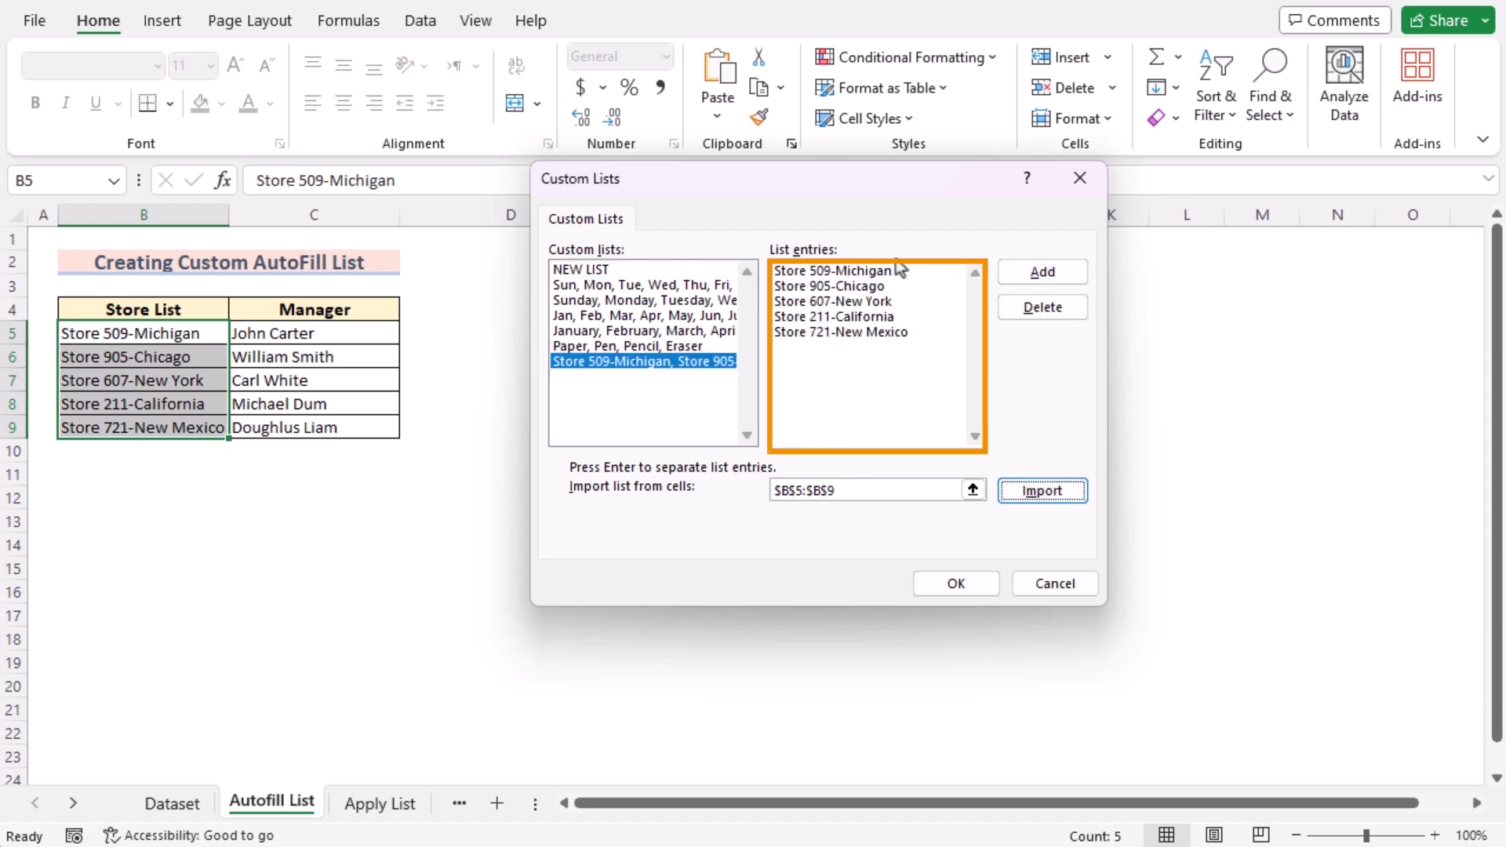
left_click(952, 582)
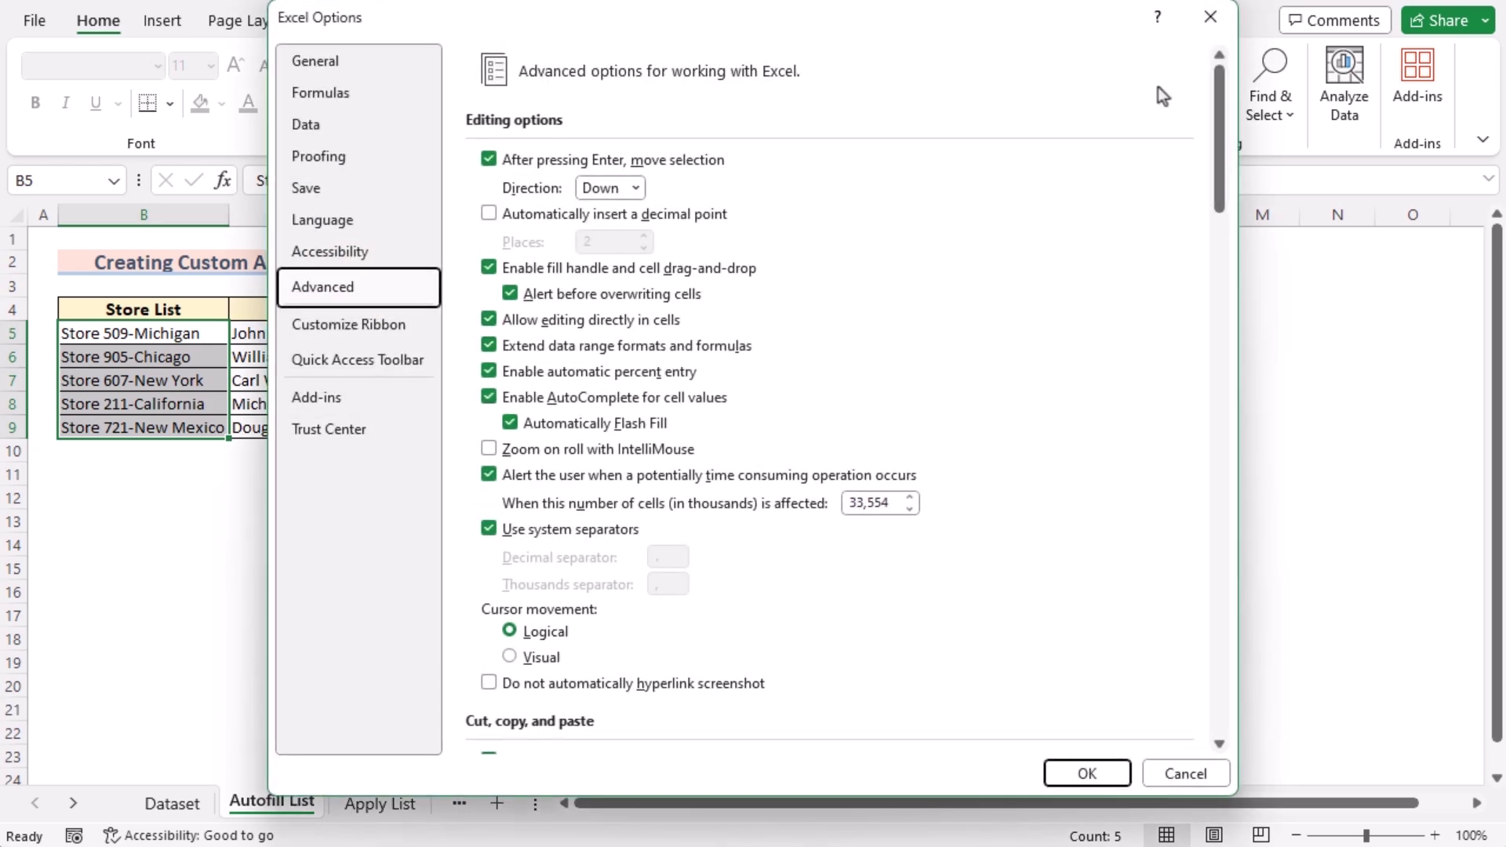
left_click(1211, 16)
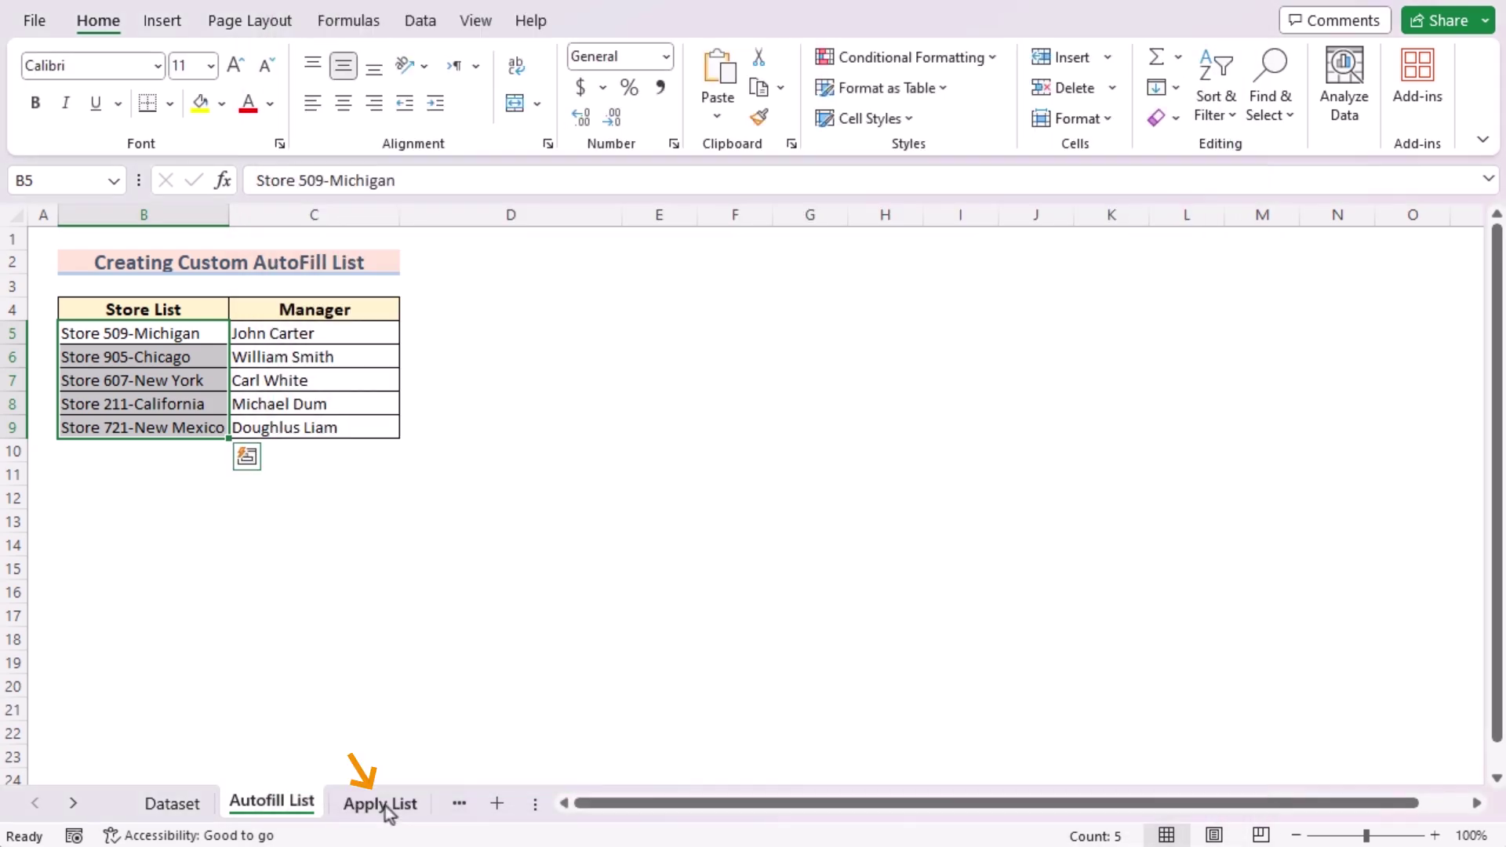
Step: On the Apply List sheet, enter 'Store 509-Michigan' in B5 and fill it down to B9
left_click(383, 804)
left_click(131, 335)
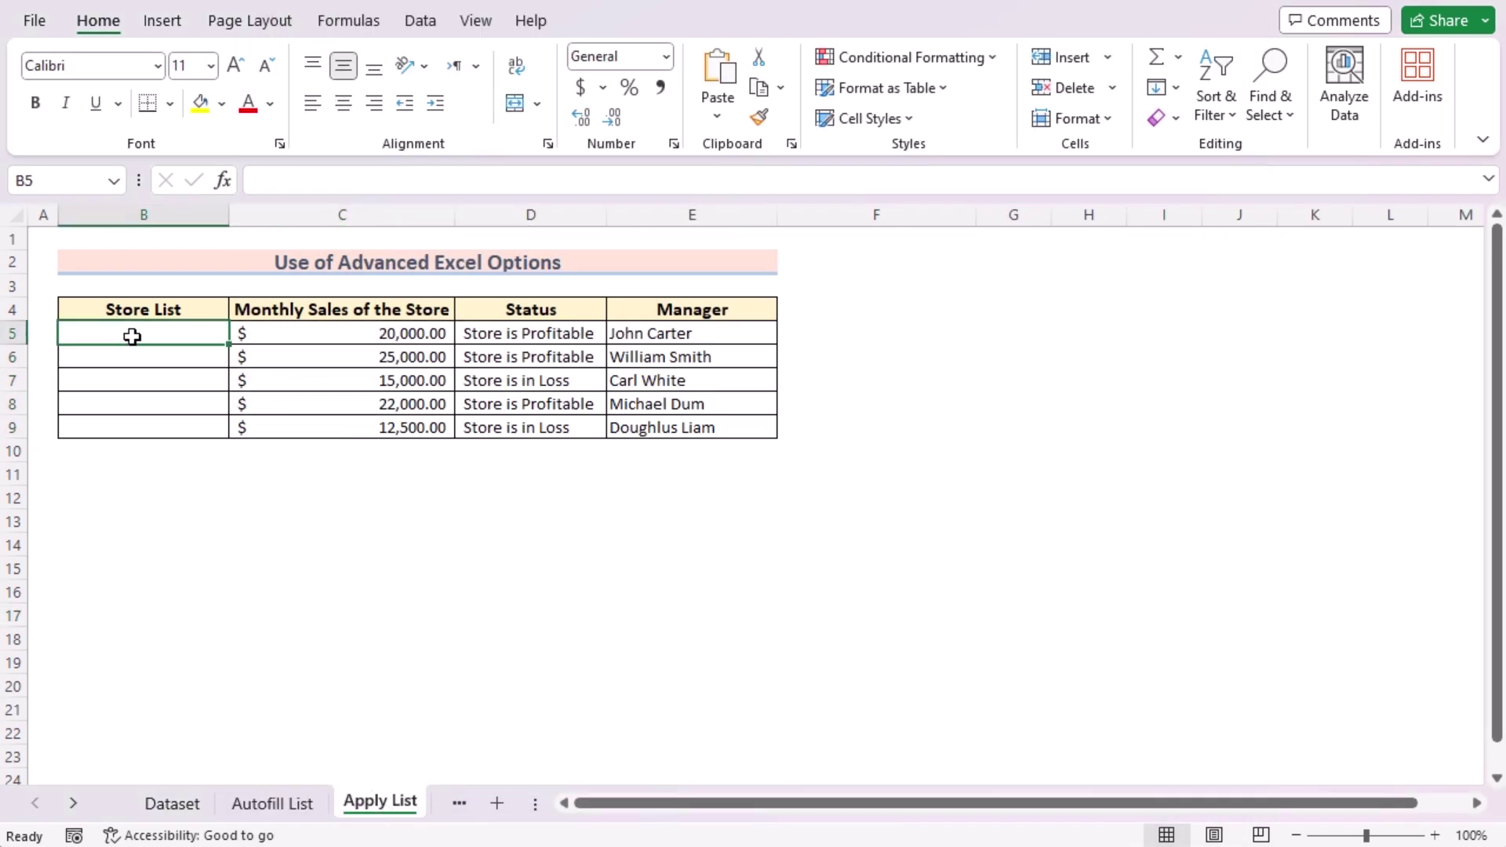
double_click(132, 335)
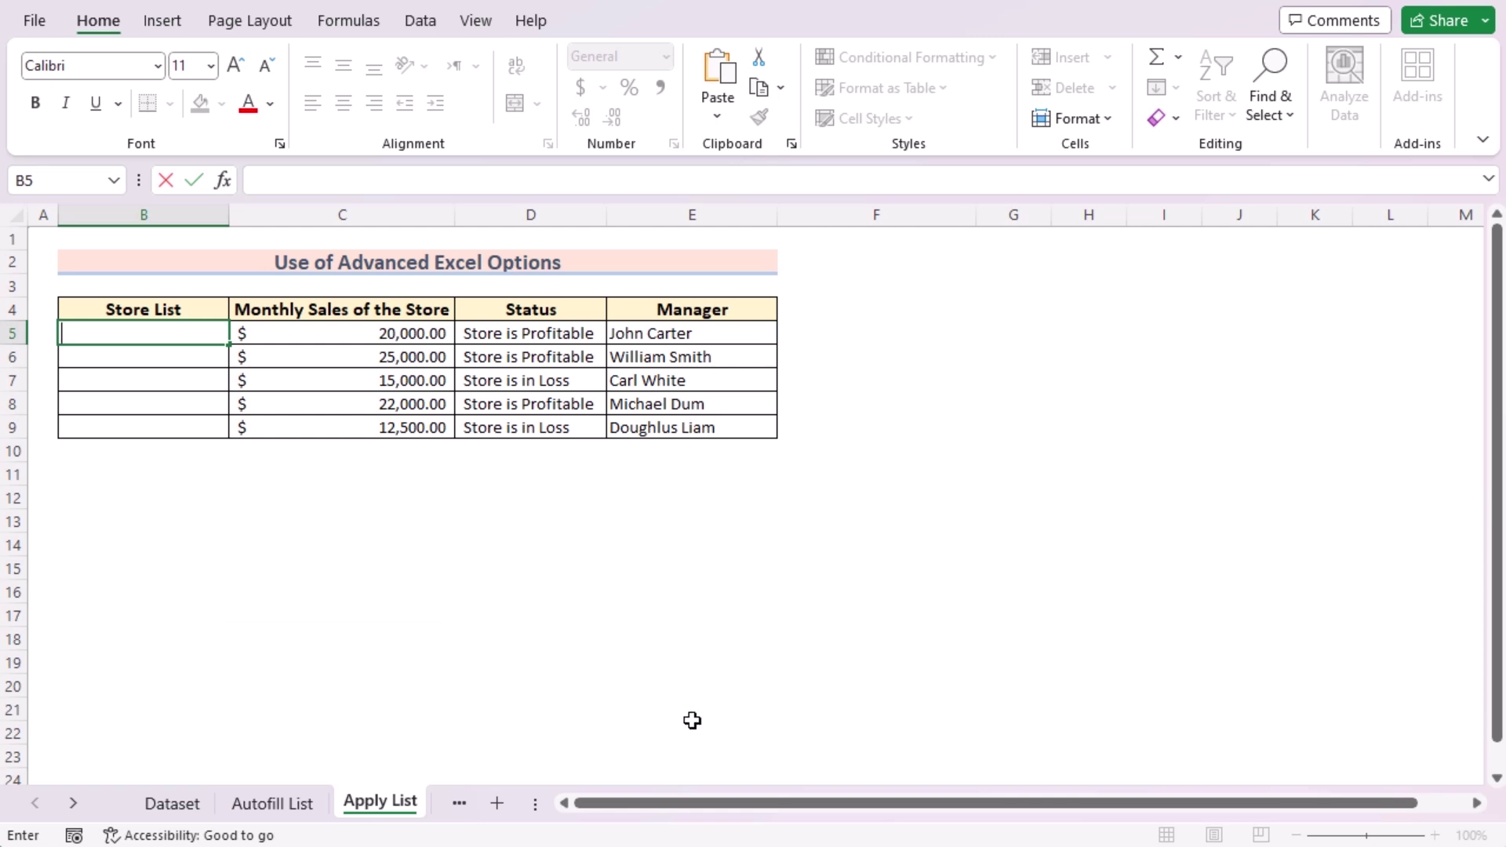
type("Store 509-Michigan")
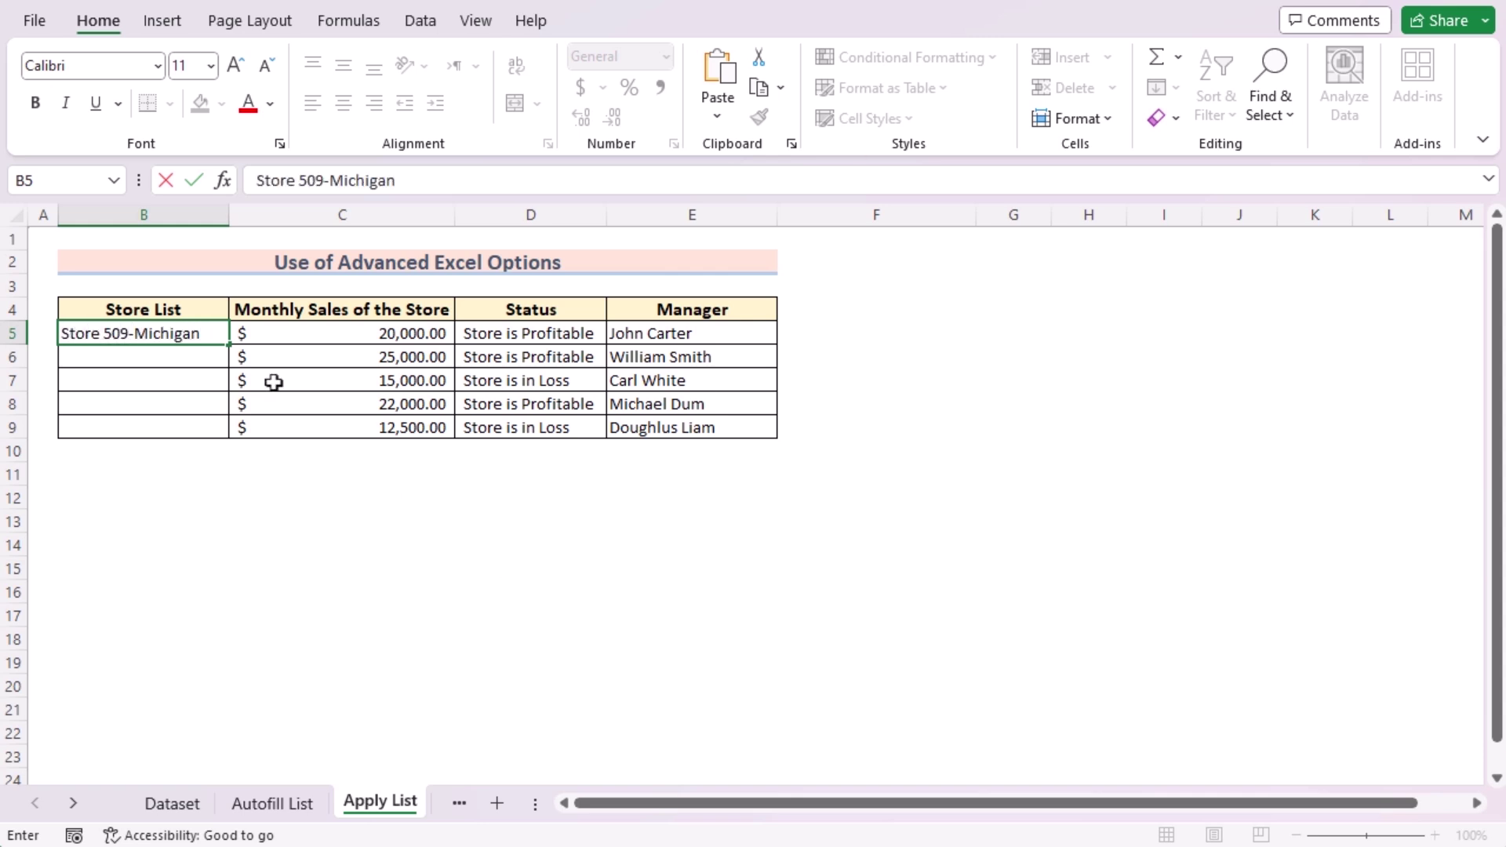
key("ctrl+Return")
left_click_drag(229, 346, 229, 427)
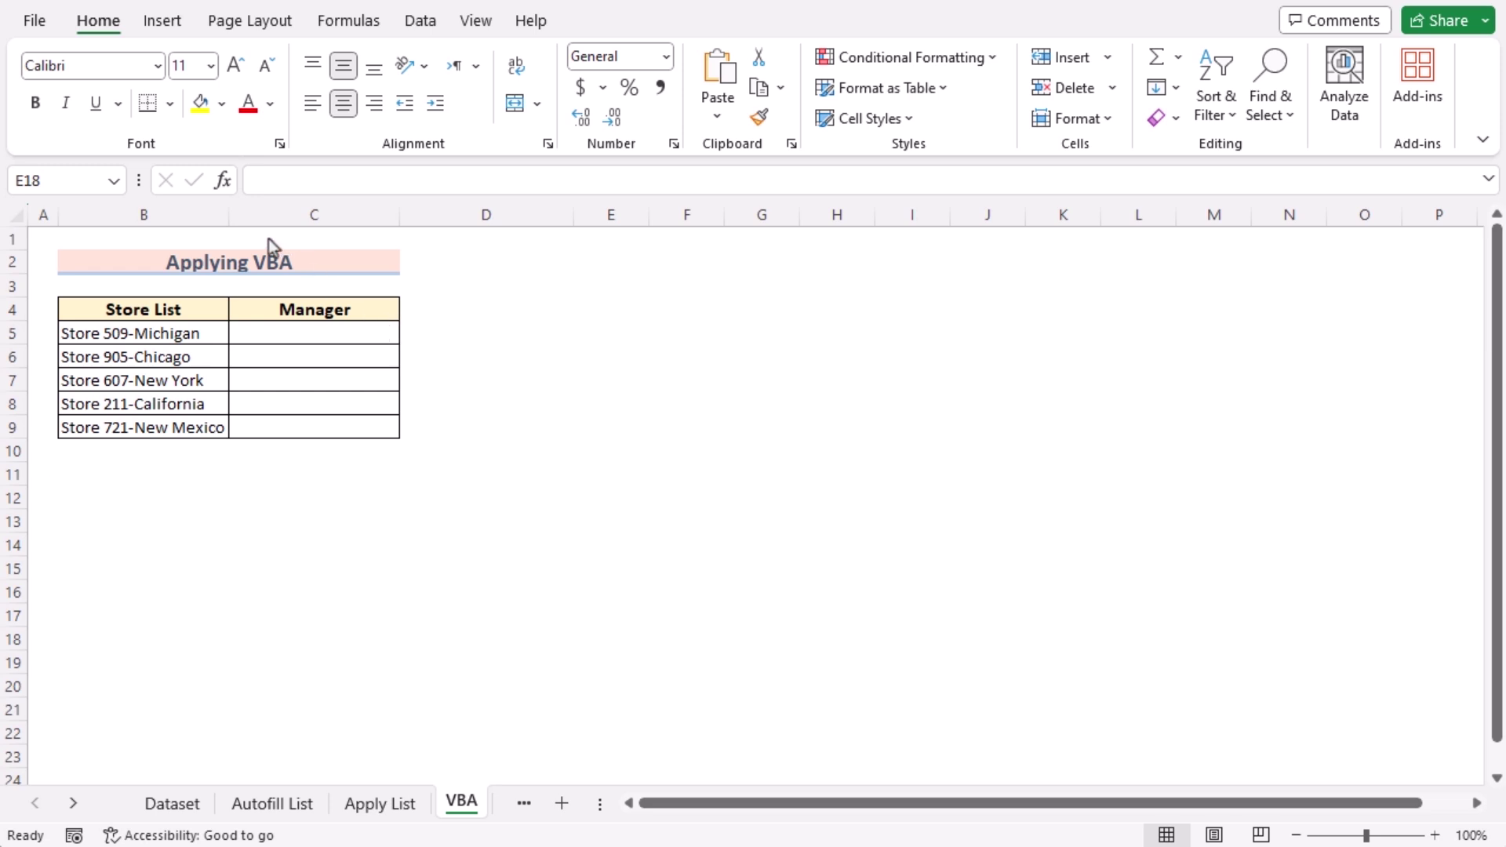
Step: In Excel Options > Customize Ribbon, tick Developer under Main Tabs and confirm
left_click(36, 21)
left_click(75, 808)
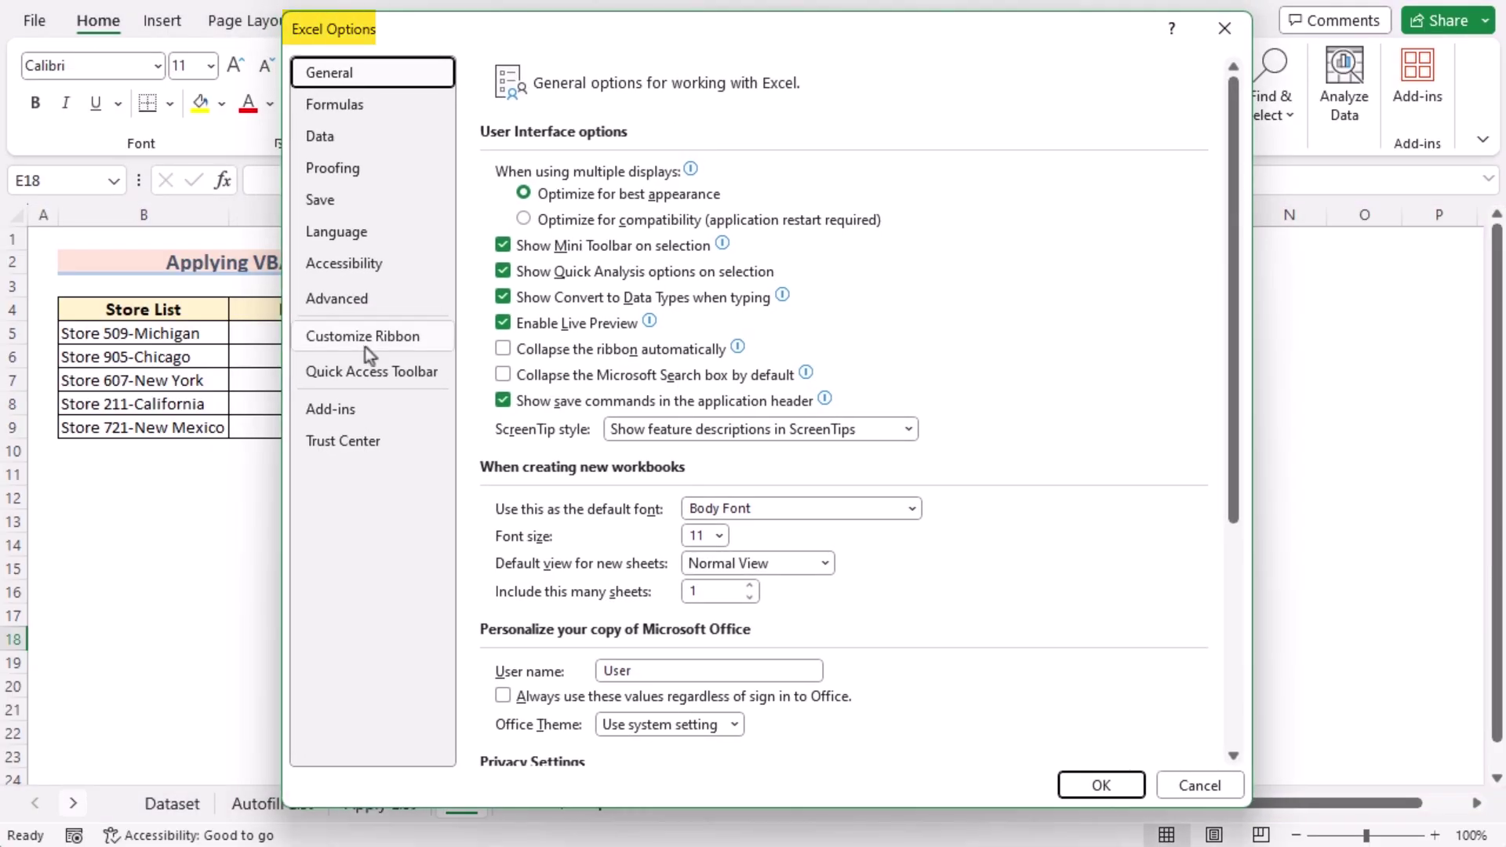
left_click(365, 346)
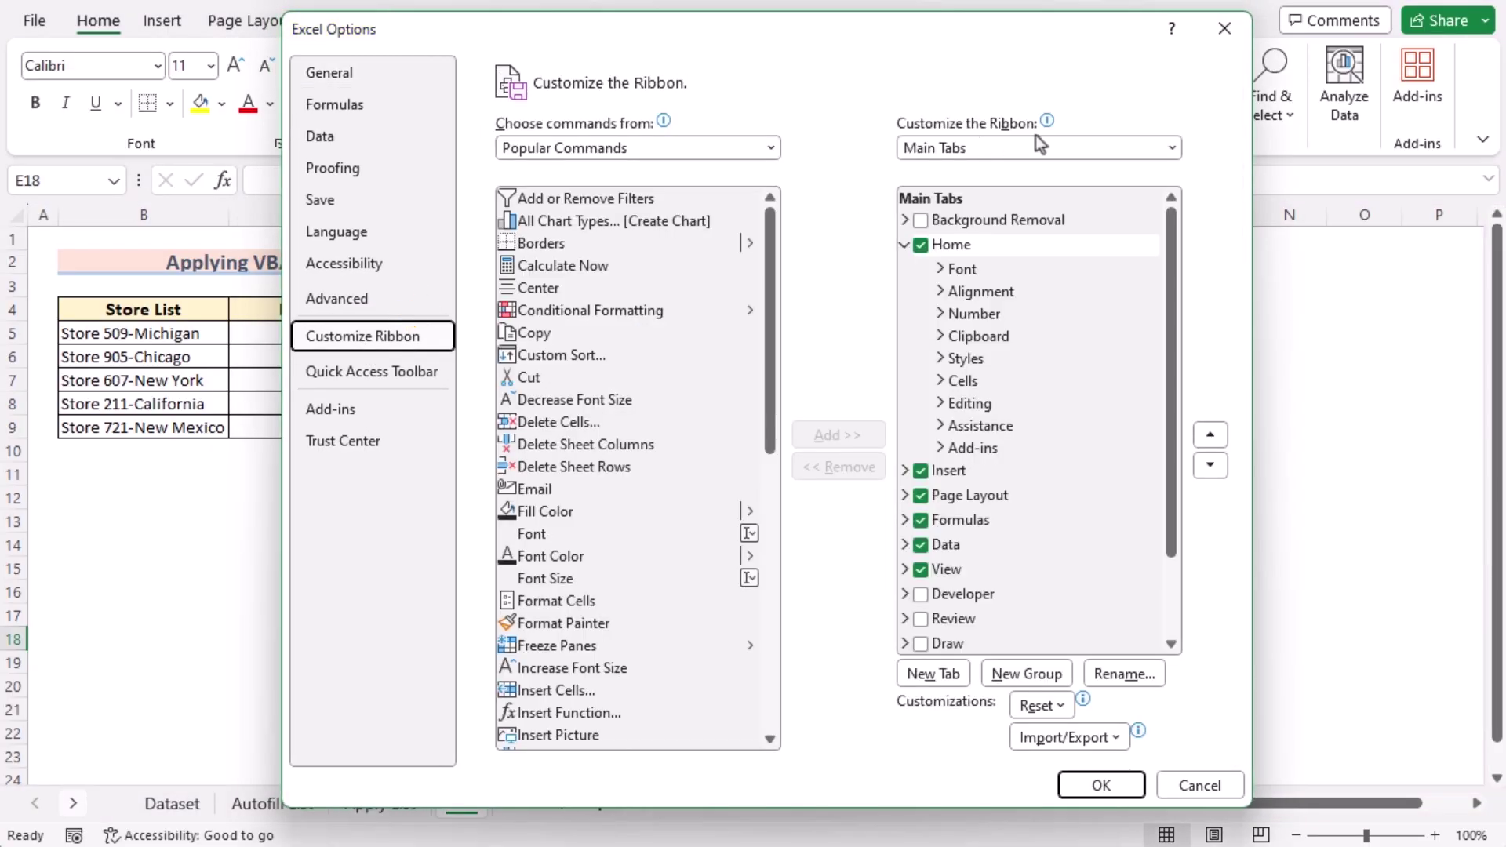
scroll(1180, 350, "down", 2)
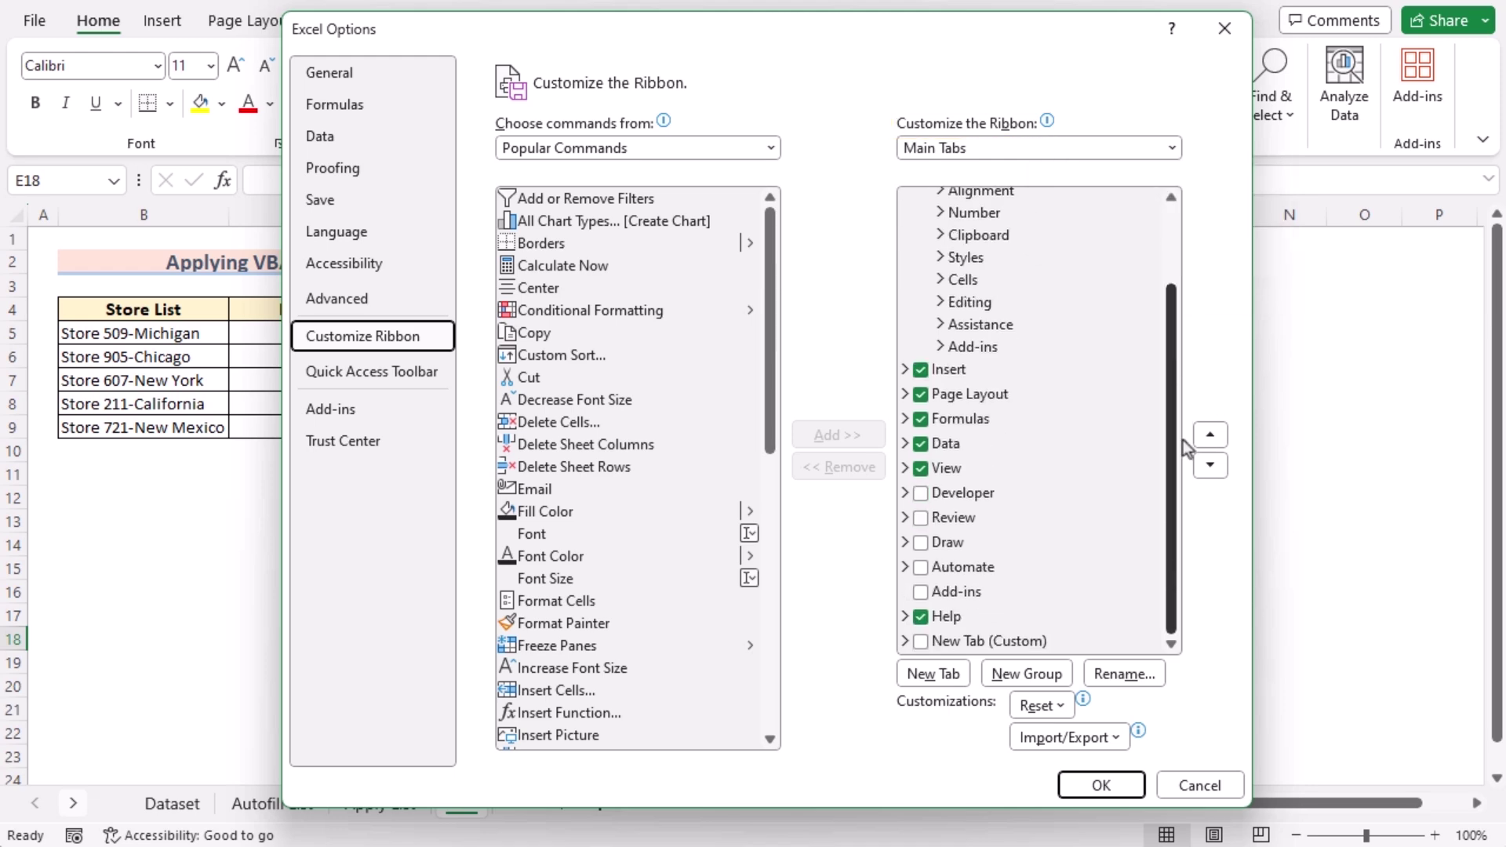
left_click(919, 494)
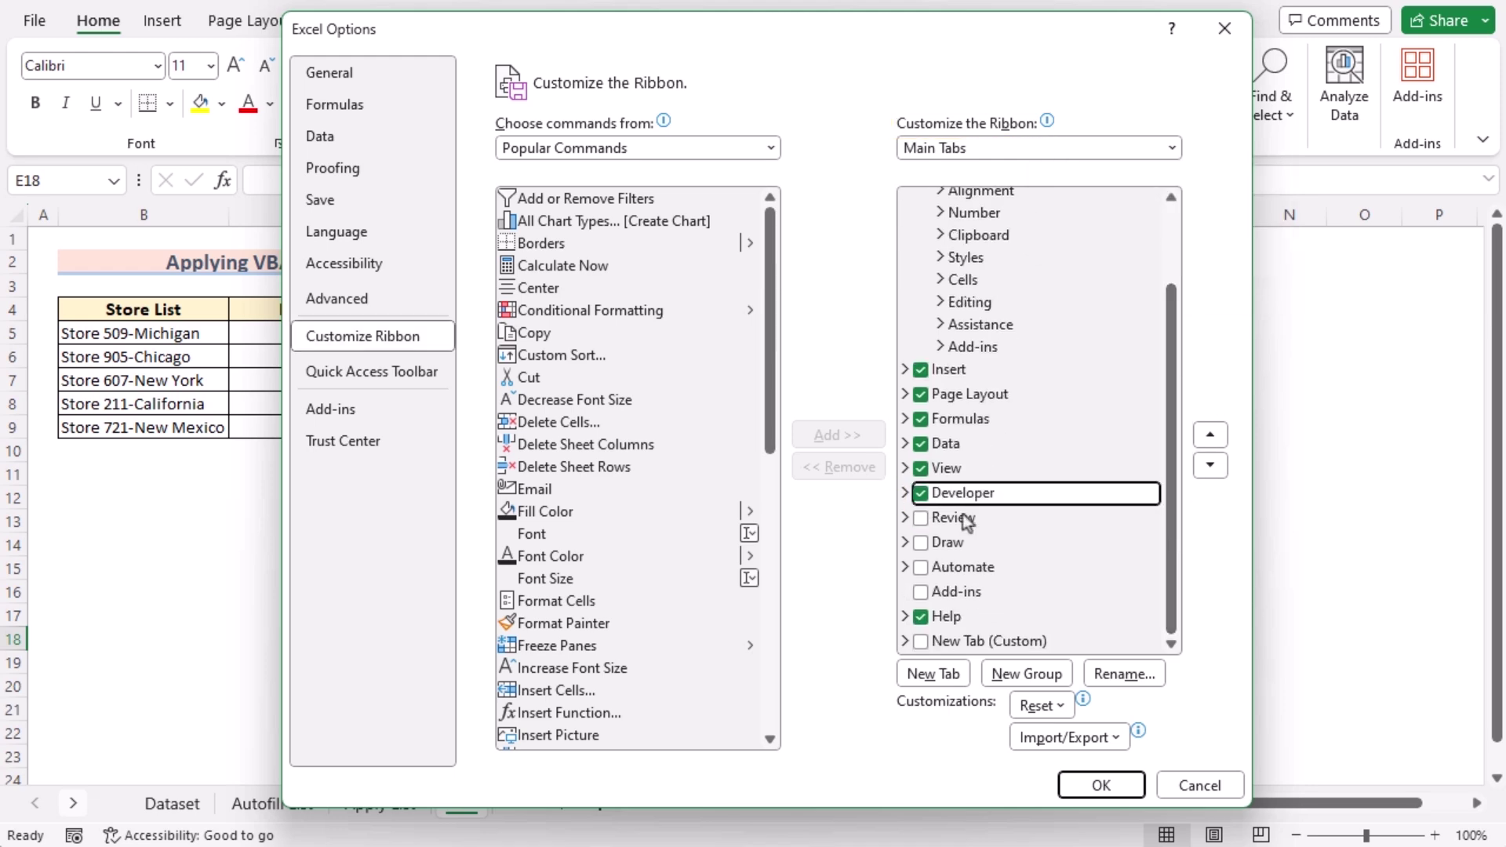
left_click(1100, 785)
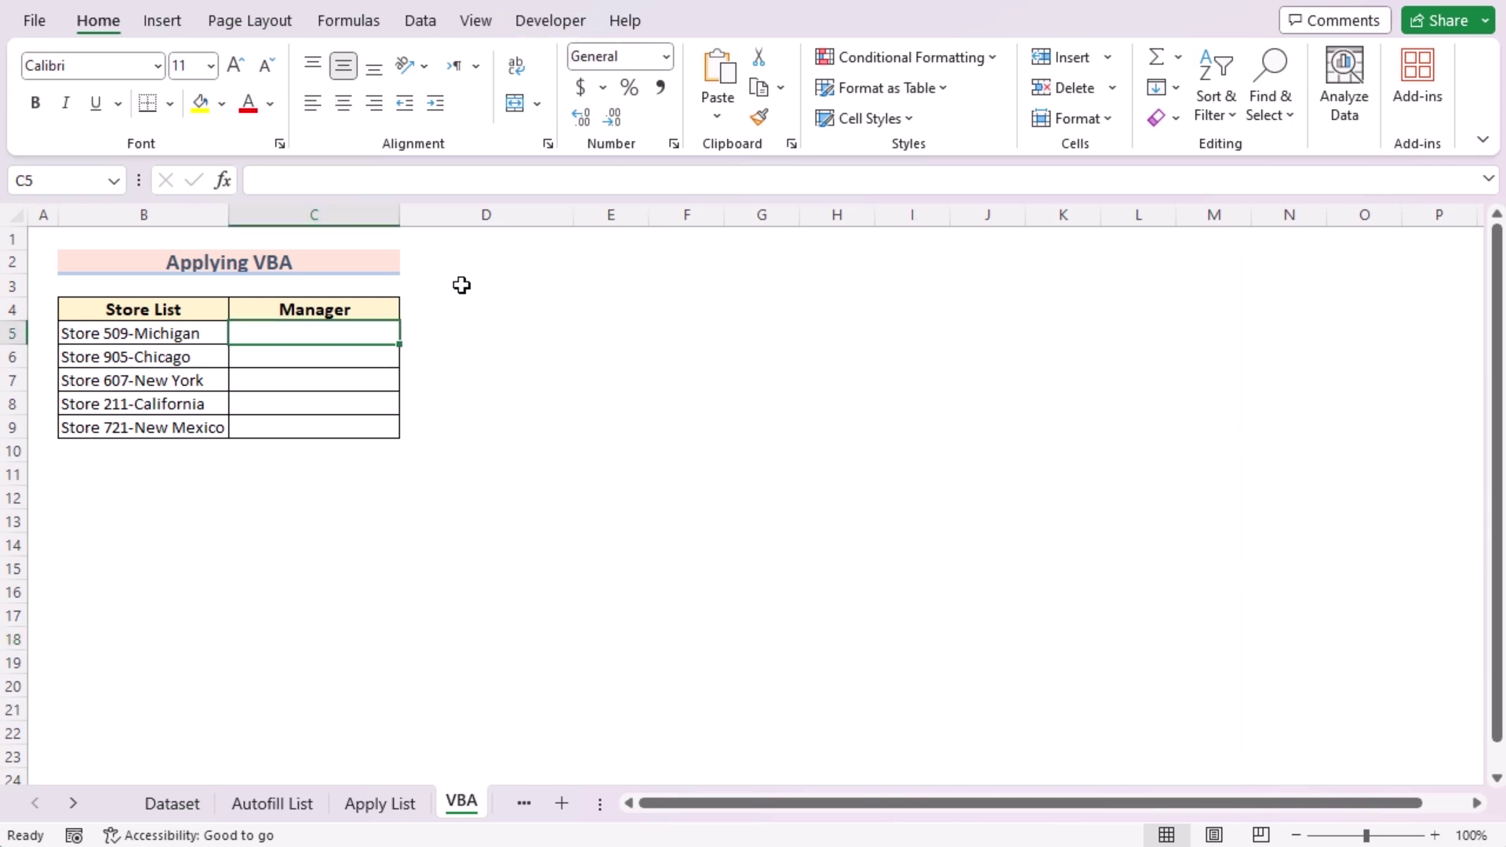
Step: Launch the Visual Basic editor from the Developer tab and open Sheet4 (VBA)'s code window
left_click(541, 24)
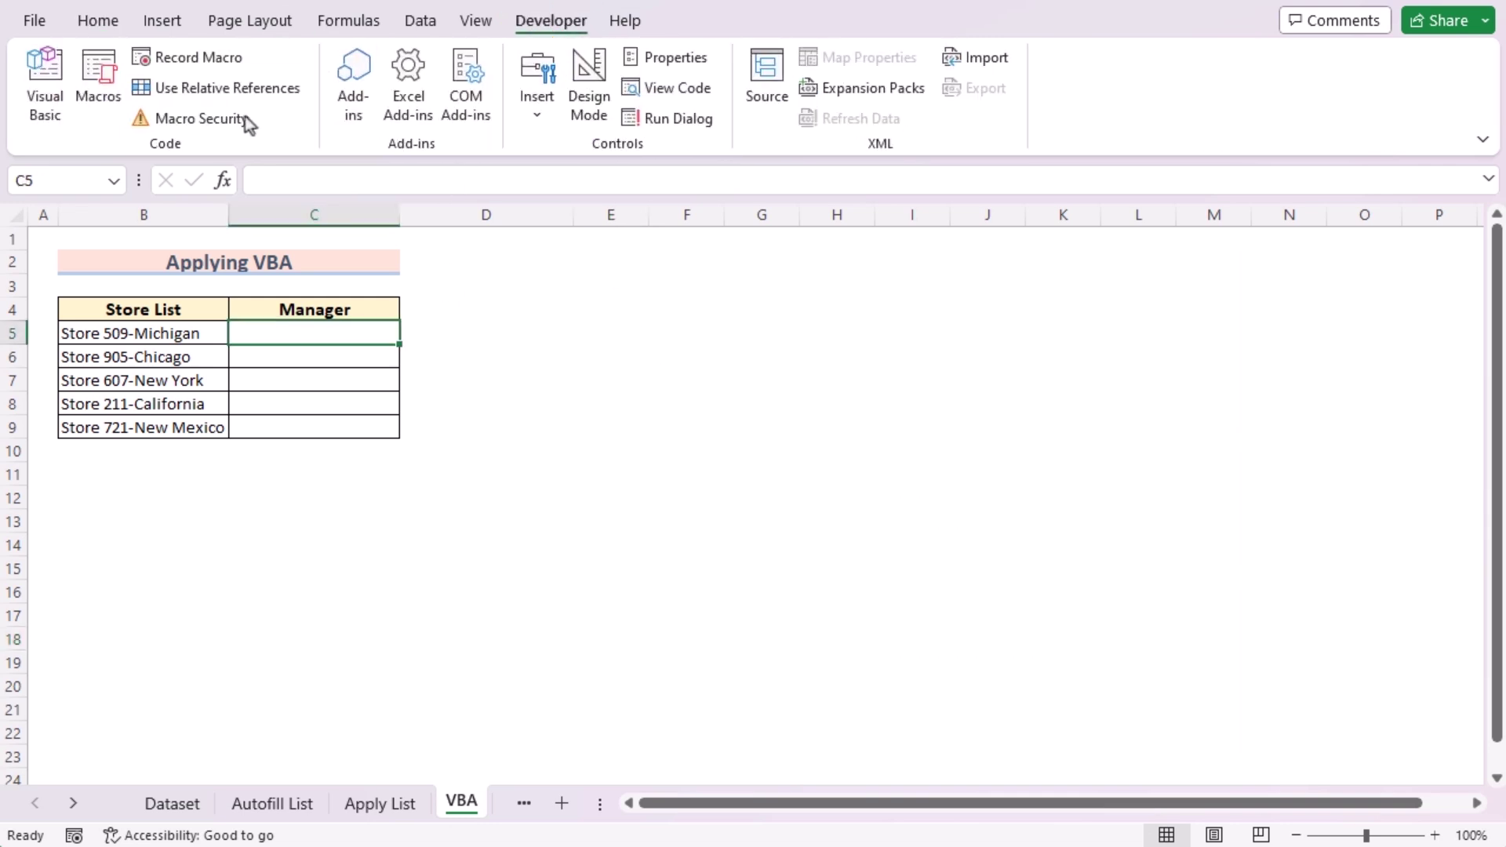
left_click(52, 118)
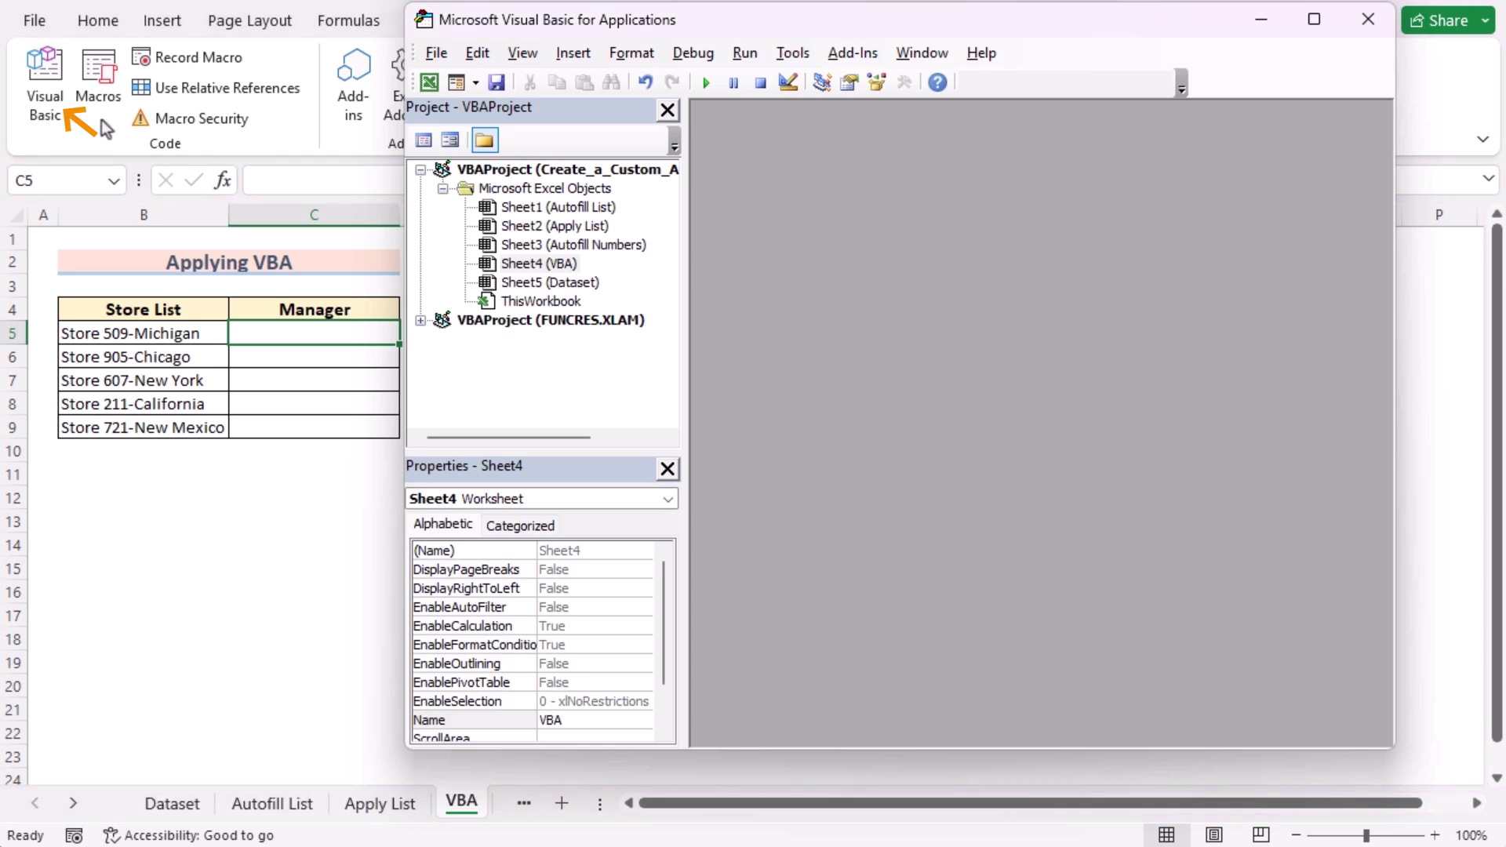
left_click_drag(901, 28, 847, 56)
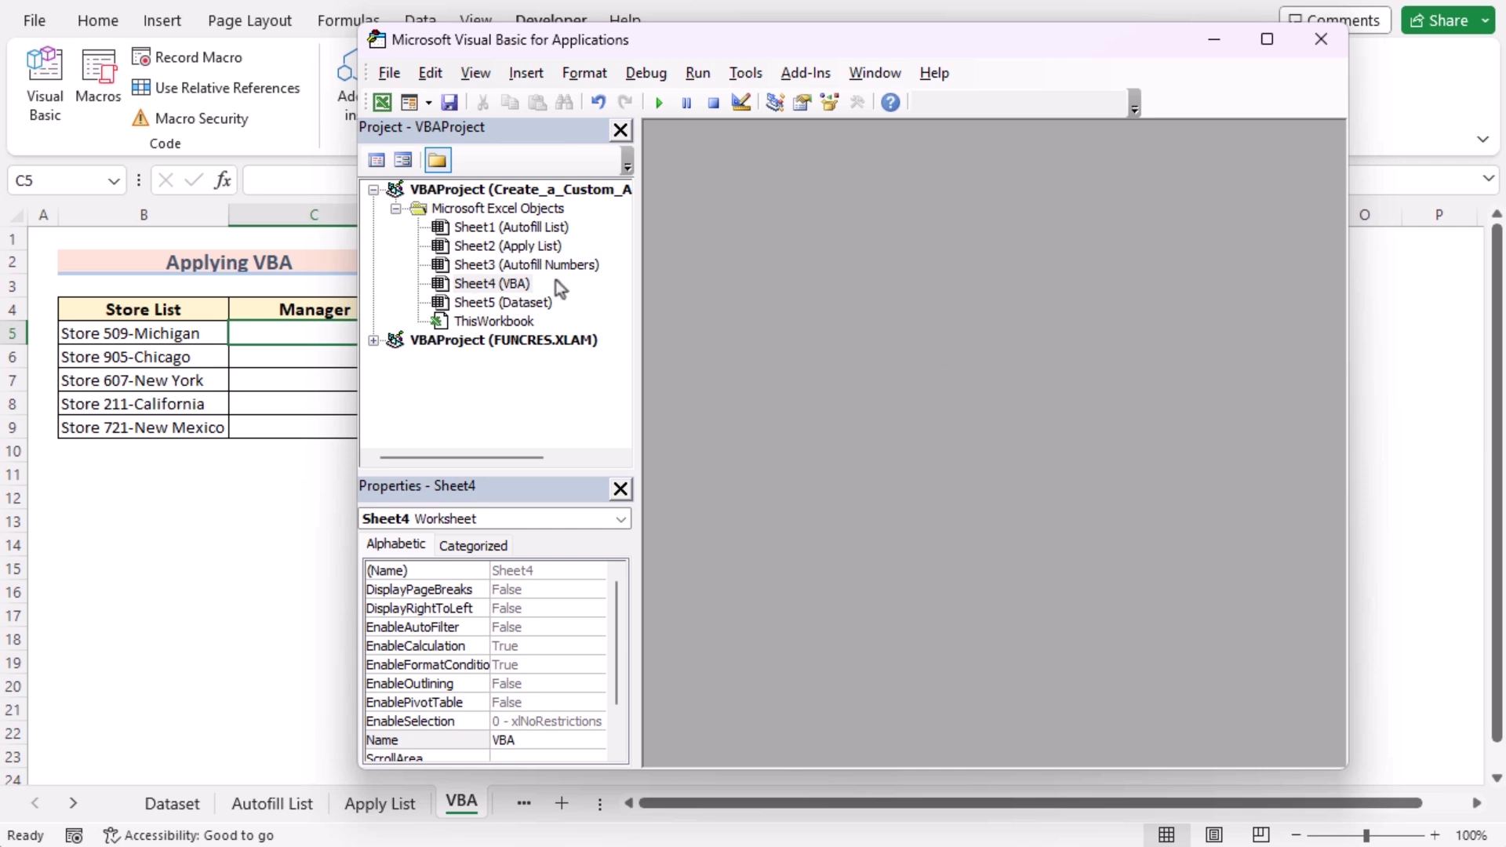
double_click(520, 284)
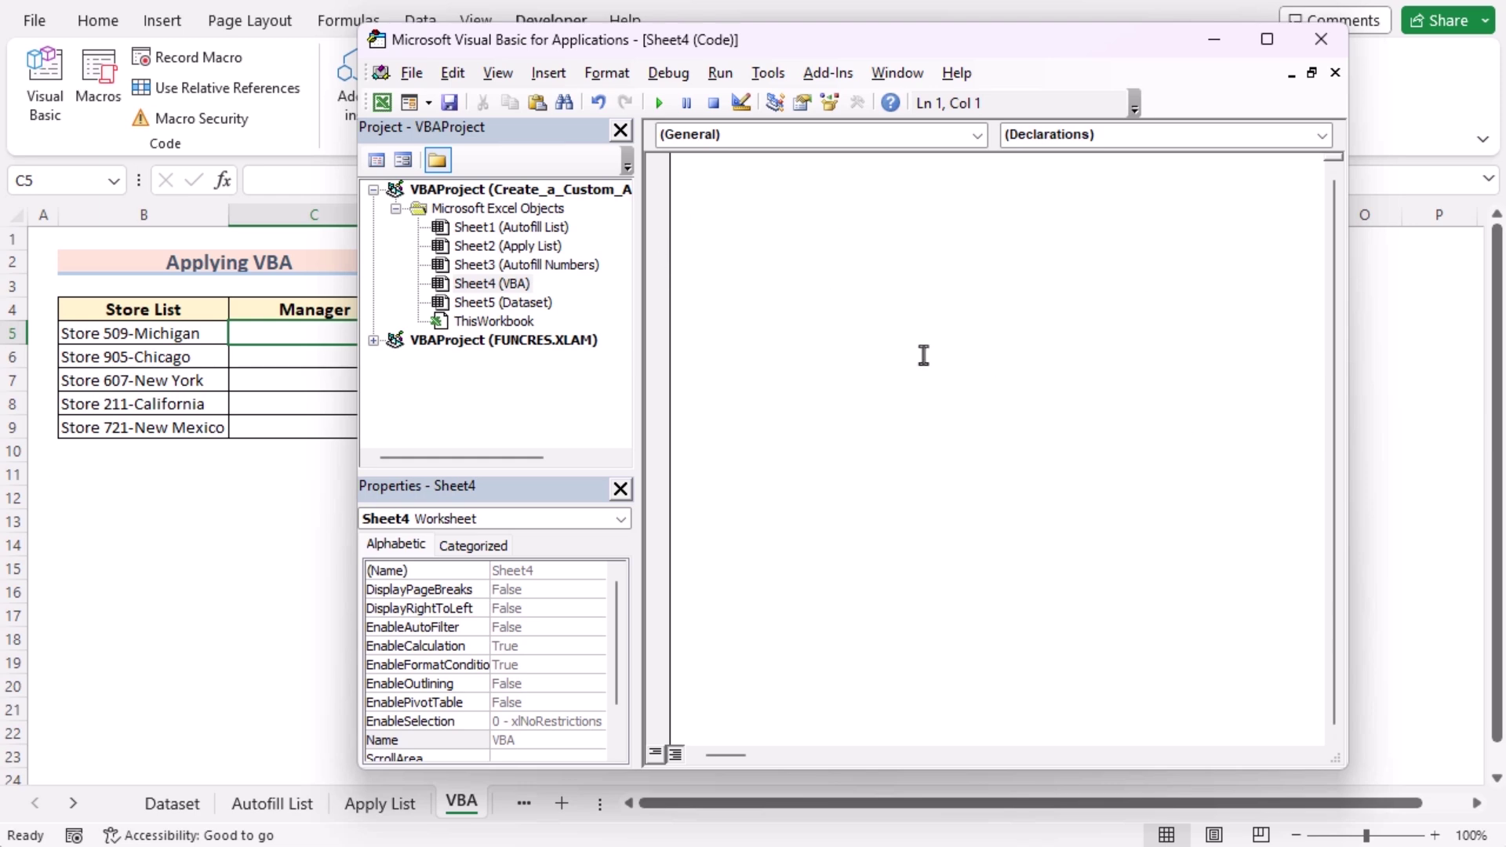
Step: Start the Sub Custom_AutoFill() procedure and insert Application.AddCustomList in its body
type("tom ")
type("AutoFill()")
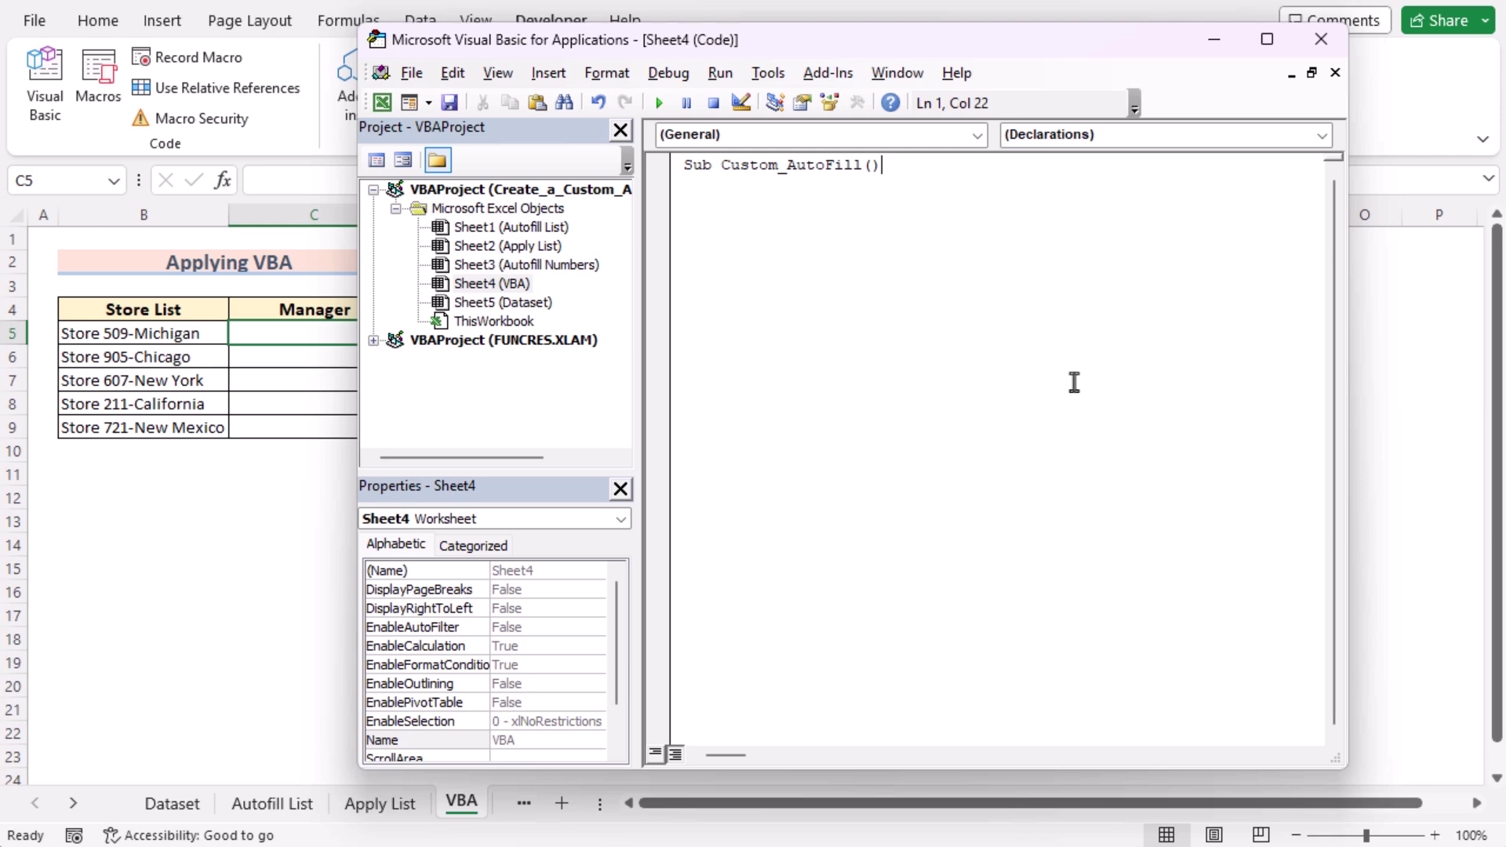
key("Return")
type("Application")
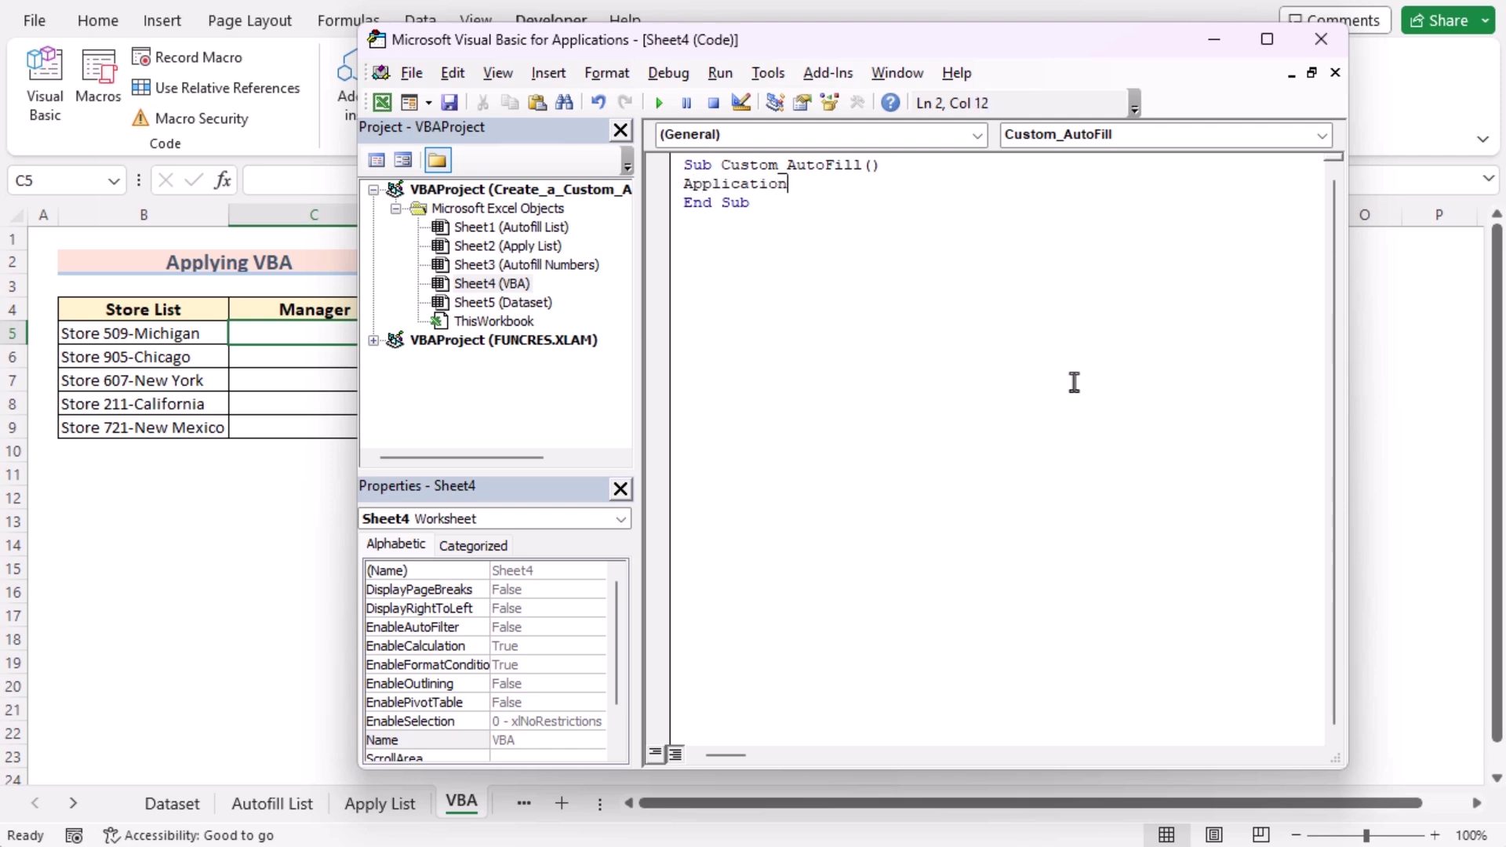
type(".Add")
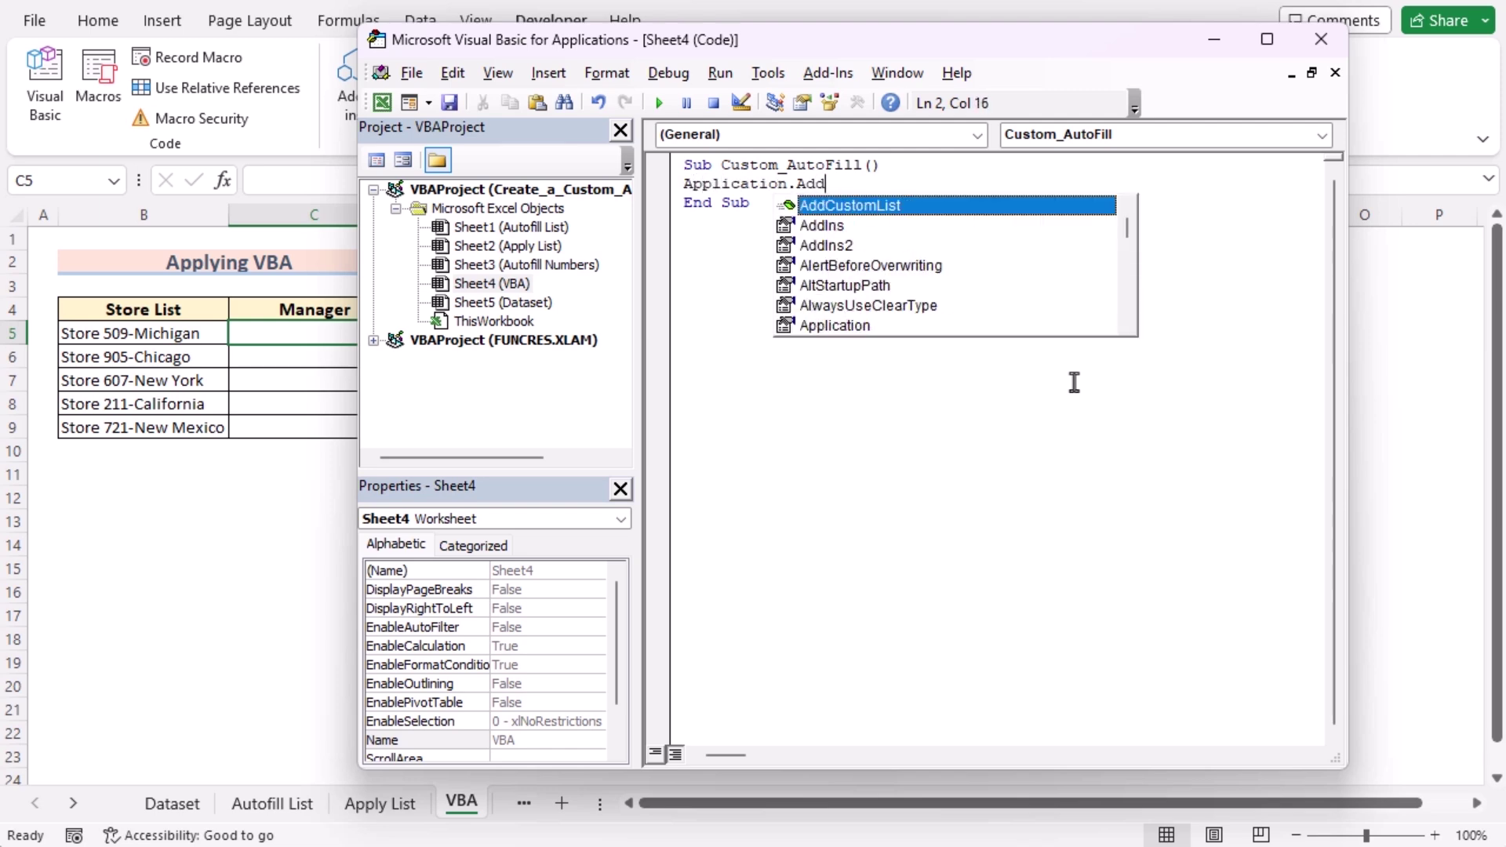
double_click(938, 209)
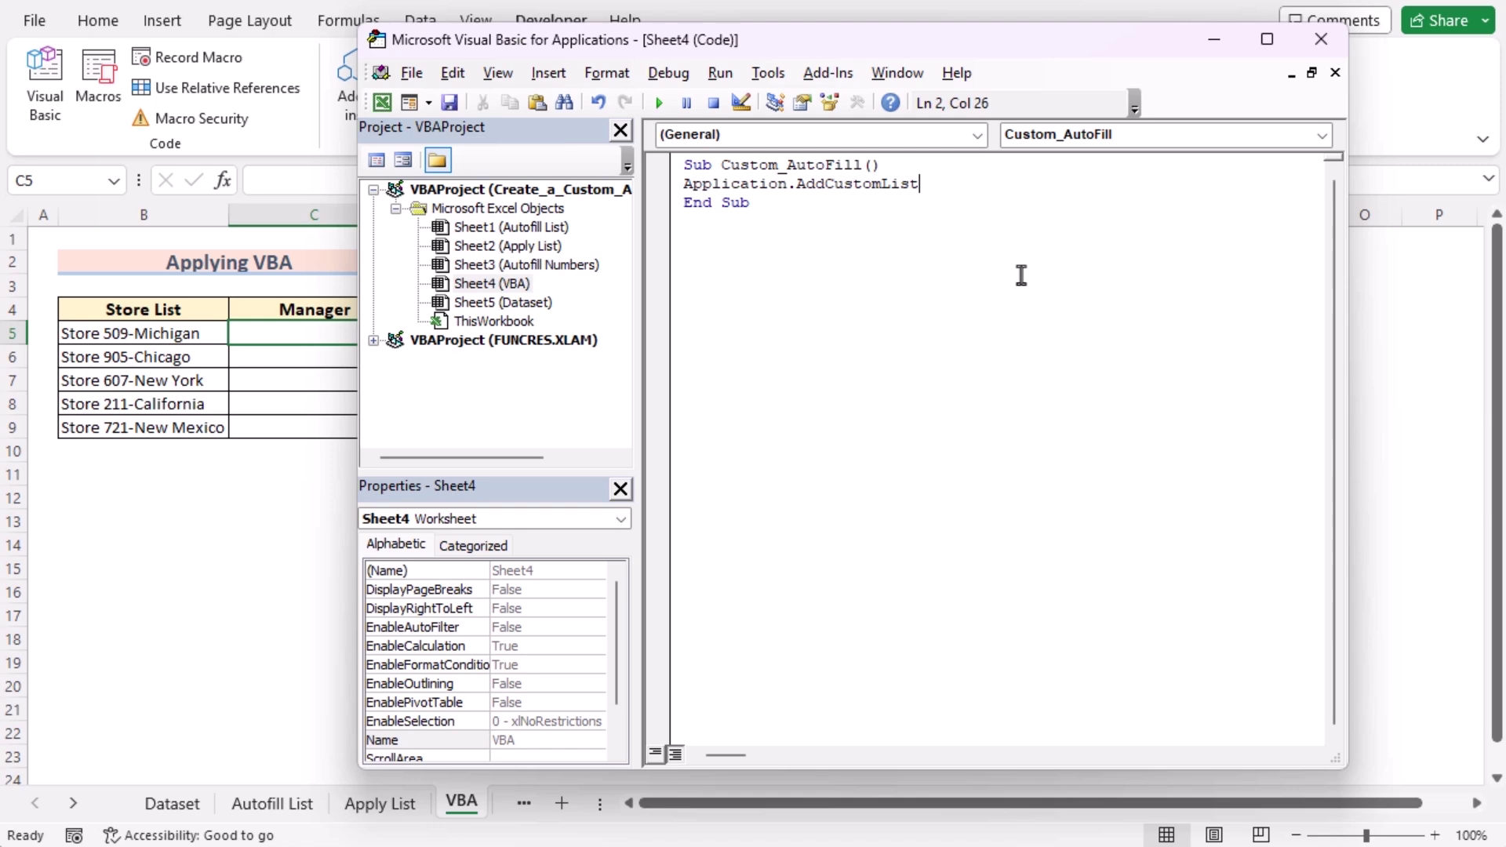
Step: Give AddCustomList a ListArray:=Array of the five manager names, continuing the line with _
type("Lis")
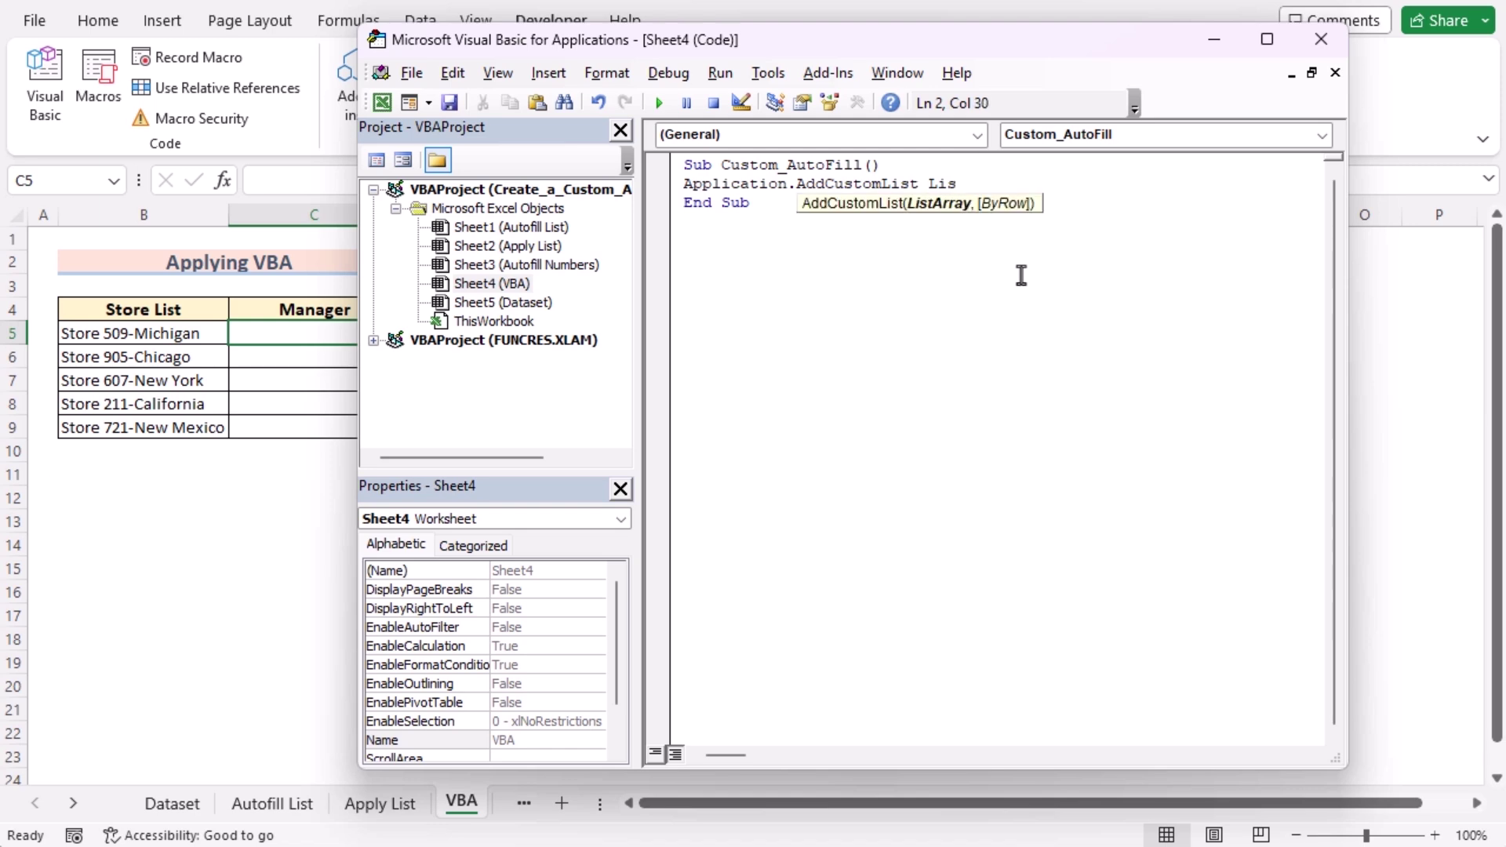
type("tArray")
type(":=Array(")
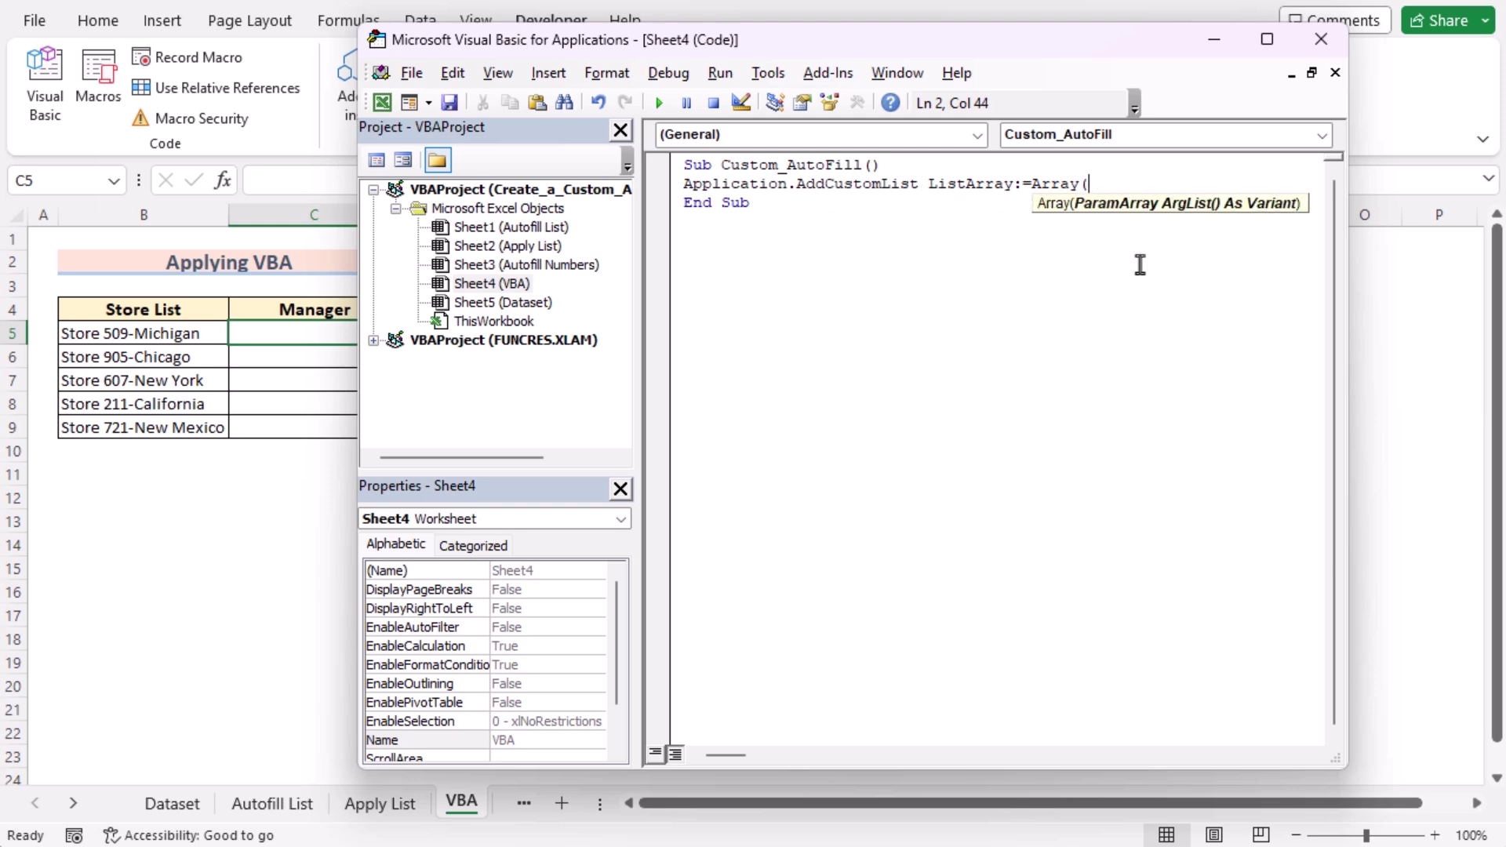
type("\"John Carter\",\"Wi")
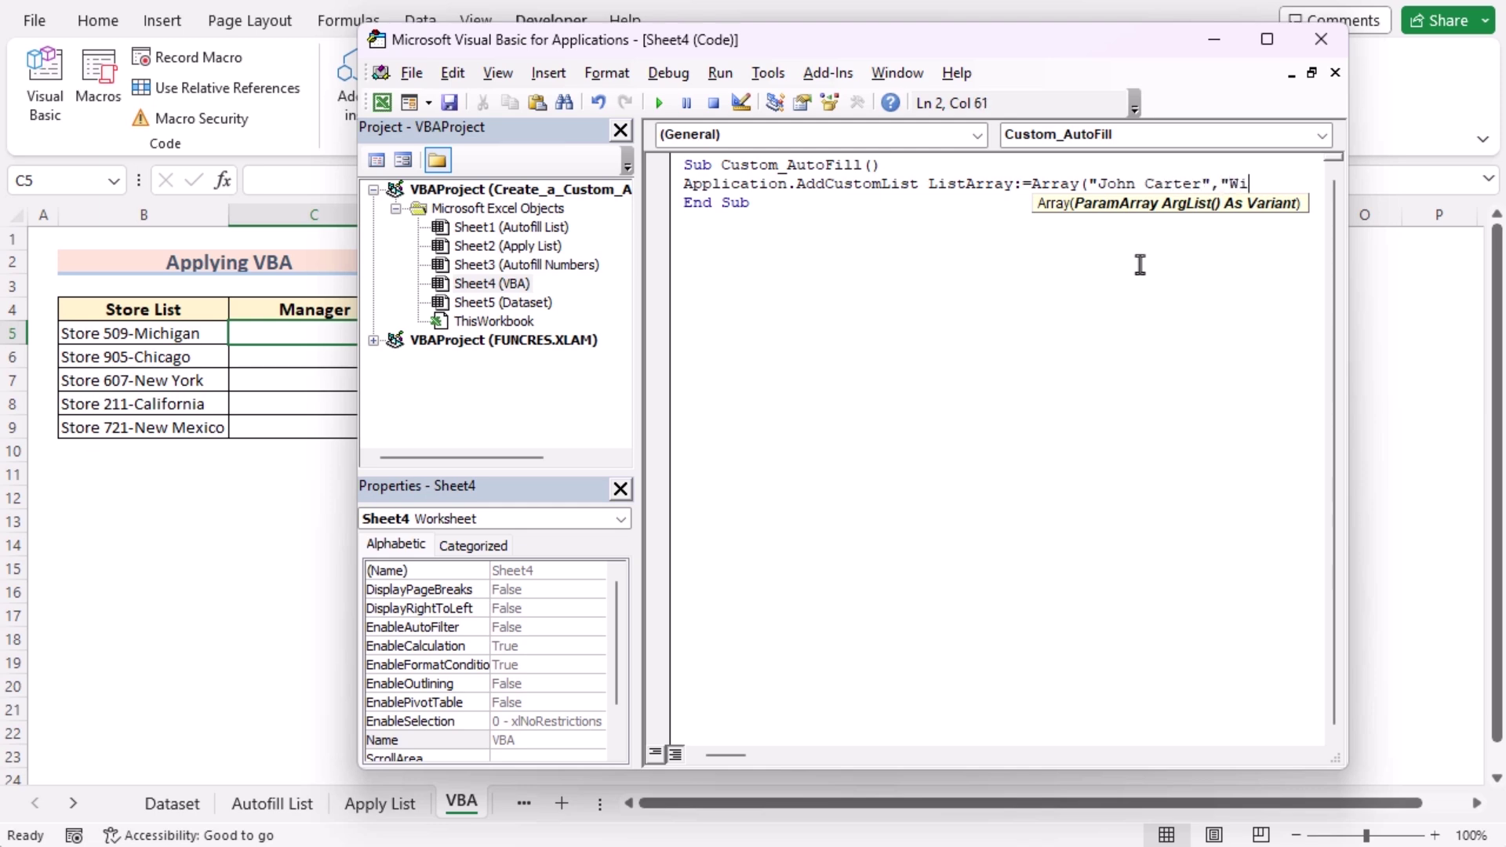
type("lliam Smith")
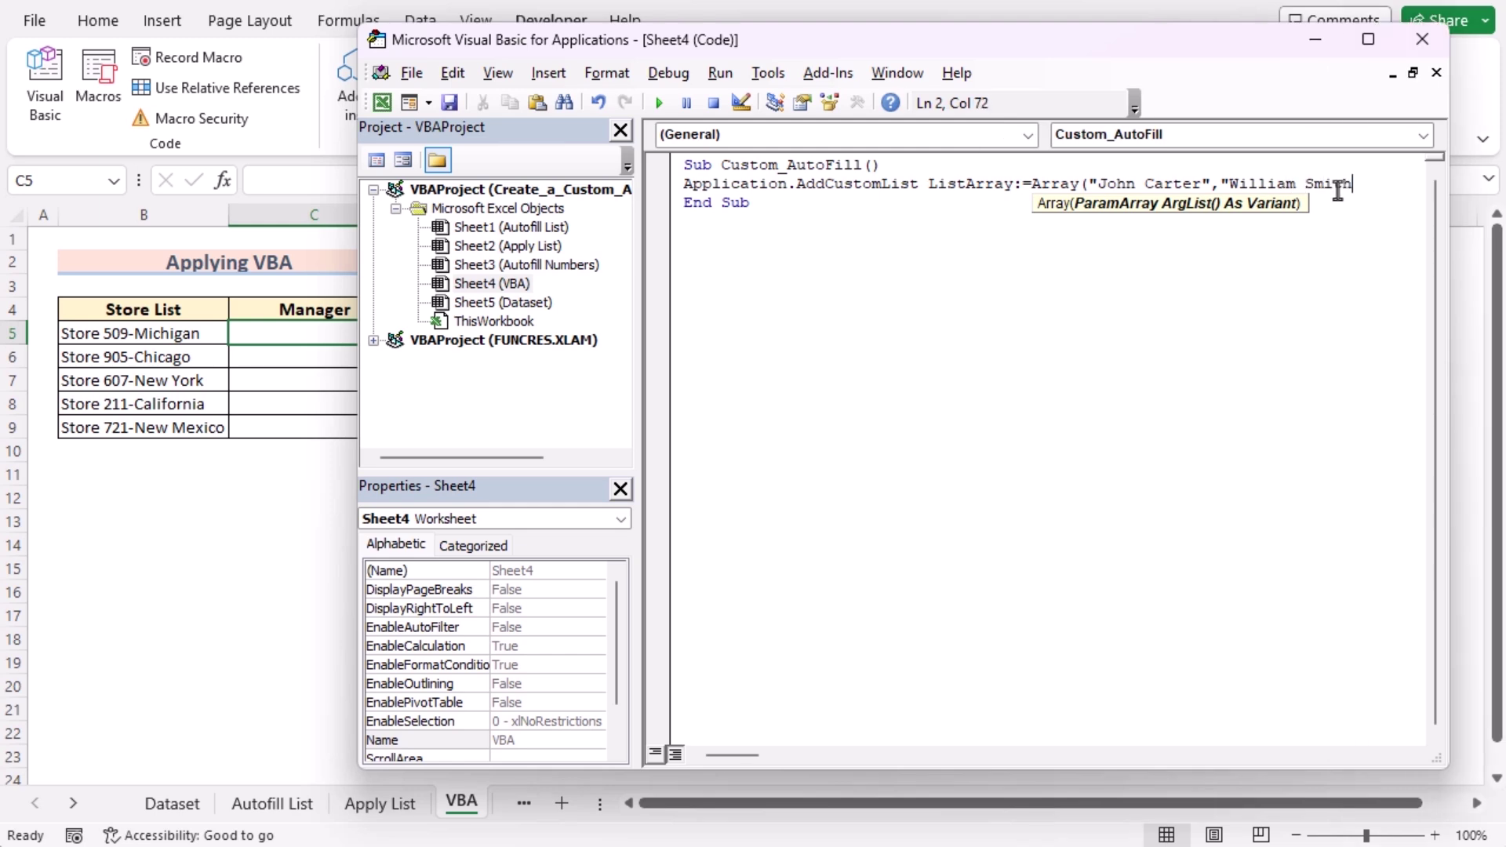
type("\",")
left_click(1371, 188)
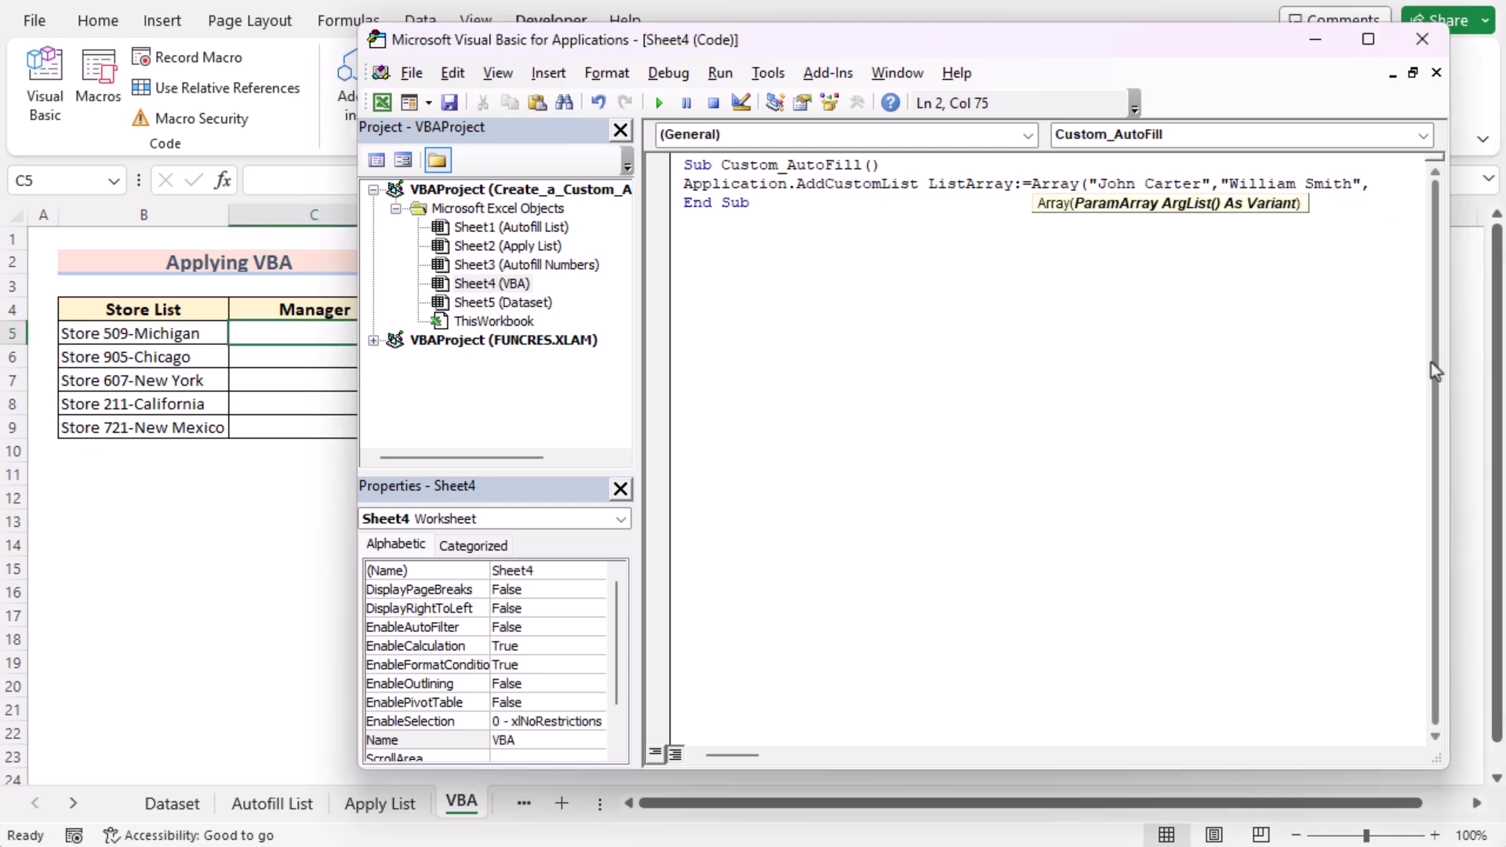
type("_")
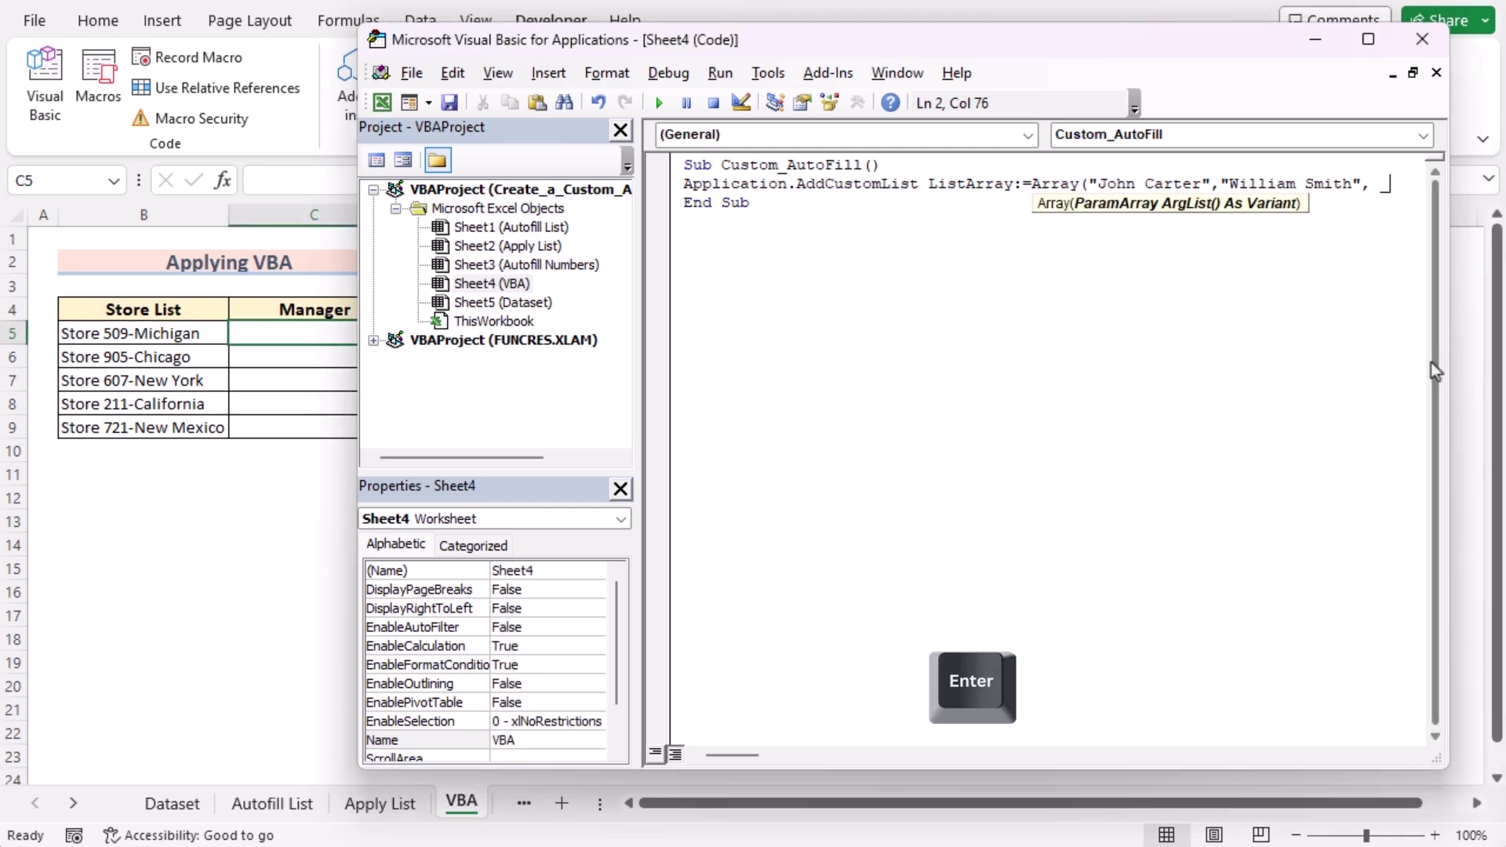
key("Return")
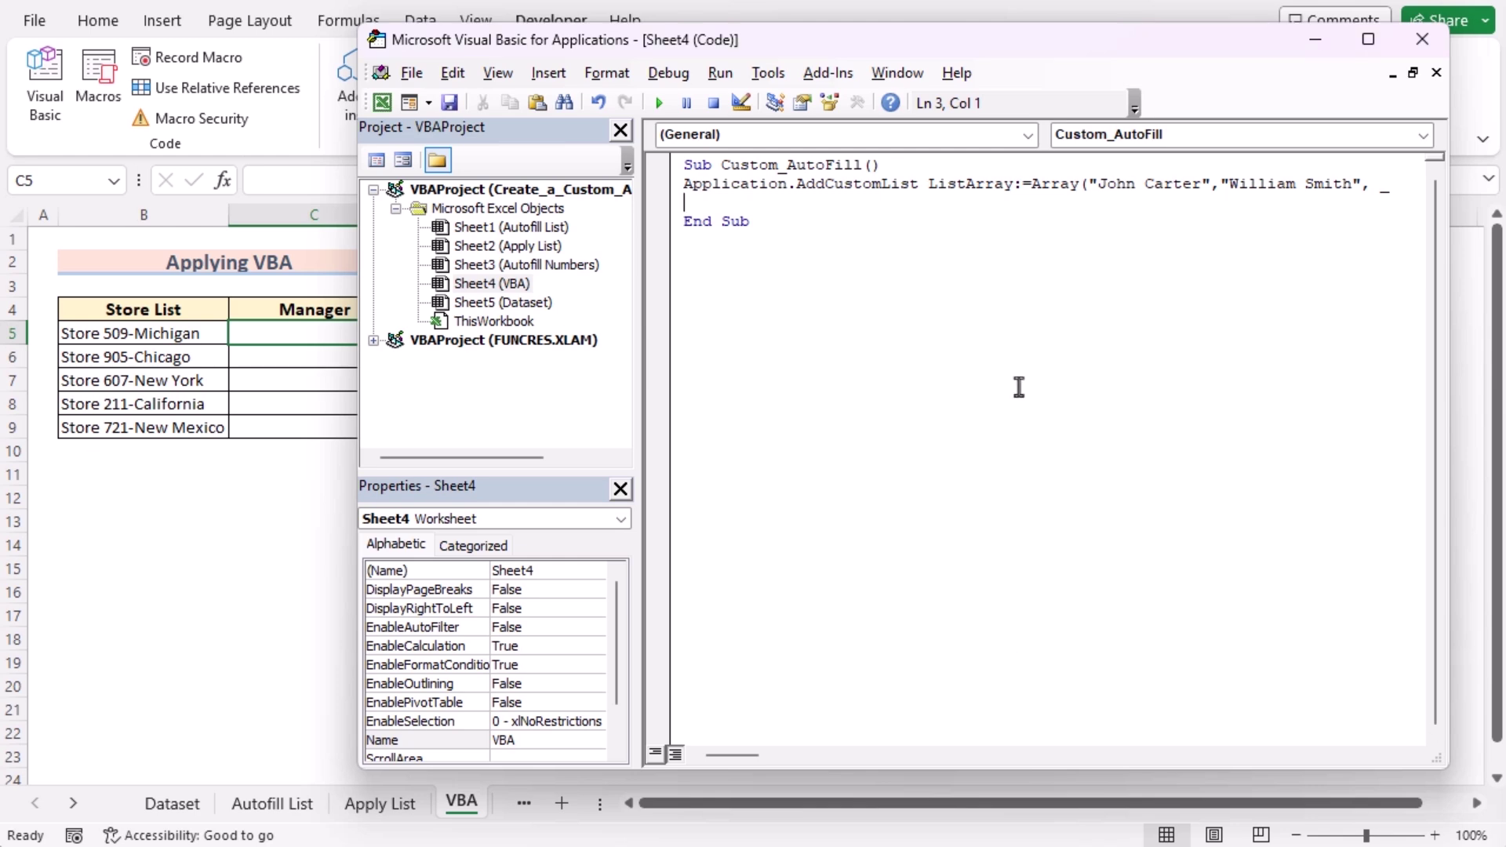
type("\"Cart White\",\"")
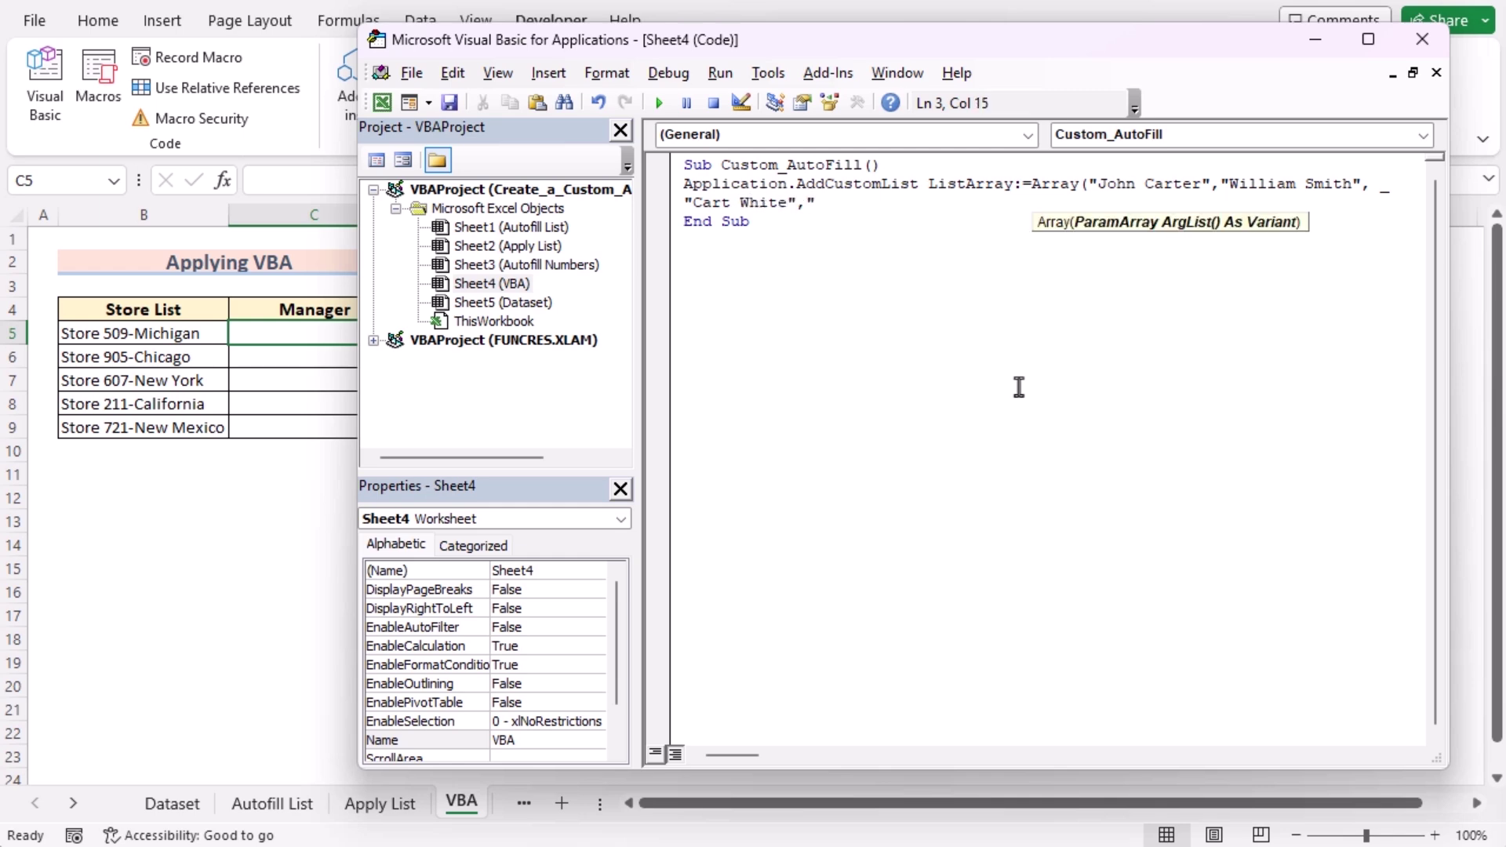
type("Michael Dum\",\"Dough")
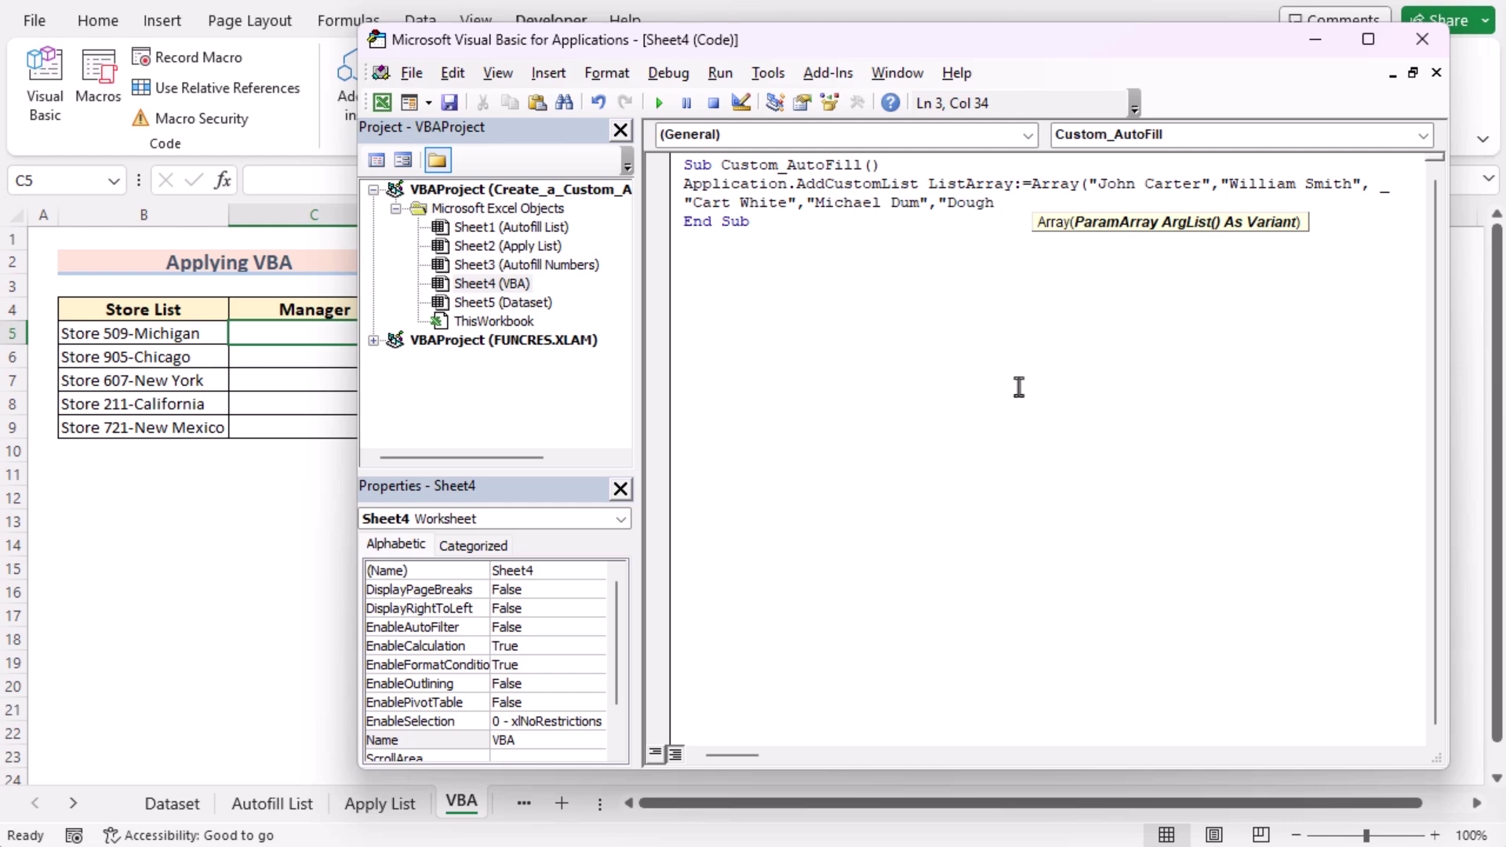
type("lus Liam\")")
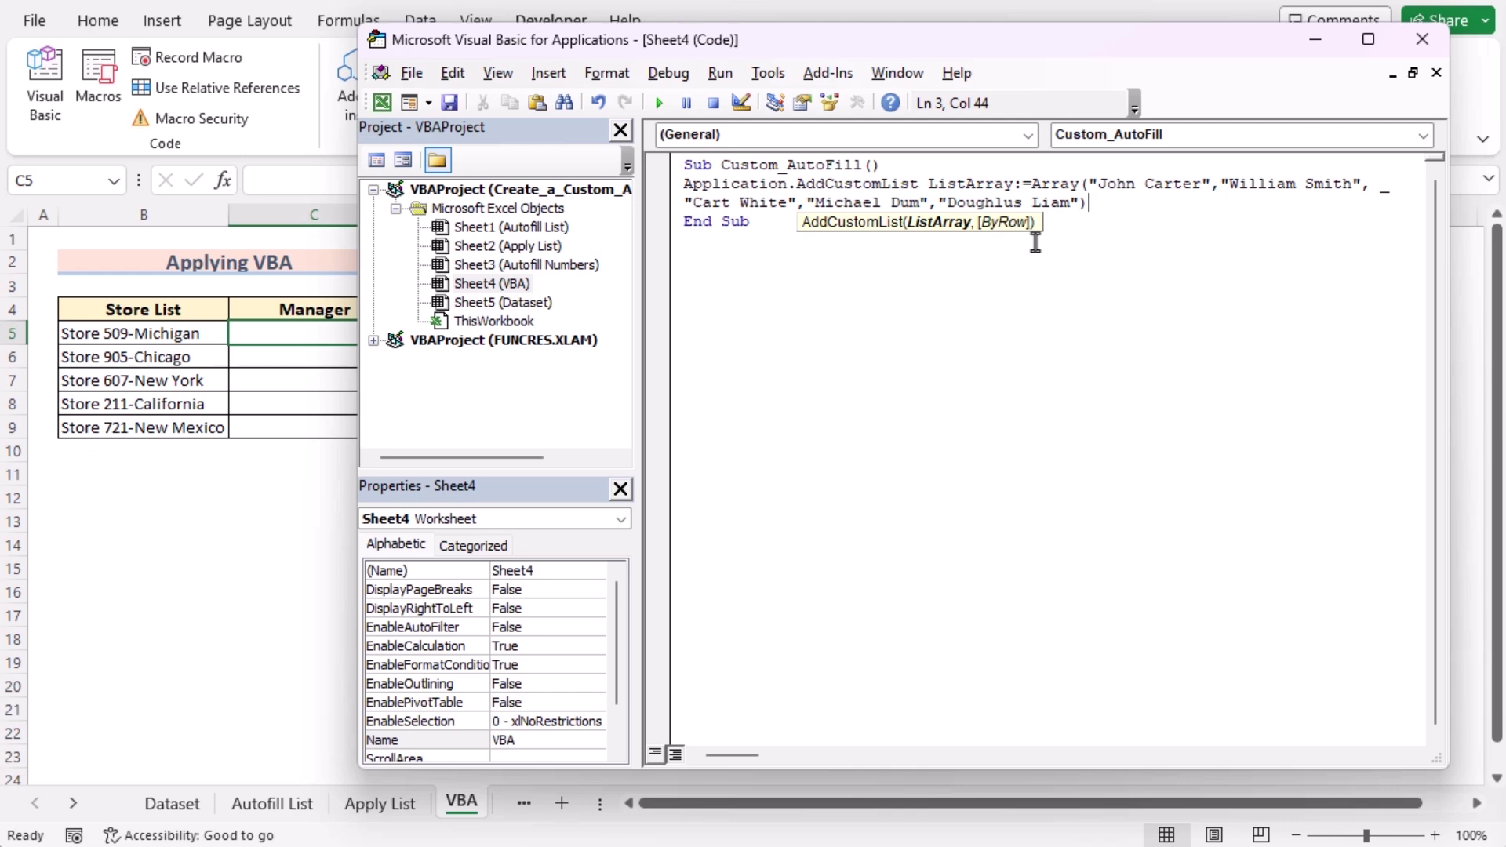
Step: Run the Custom_AutoFill macro via Run Sub/UserForm and move the editor aside to reach cell C5
left_click(720, 73)
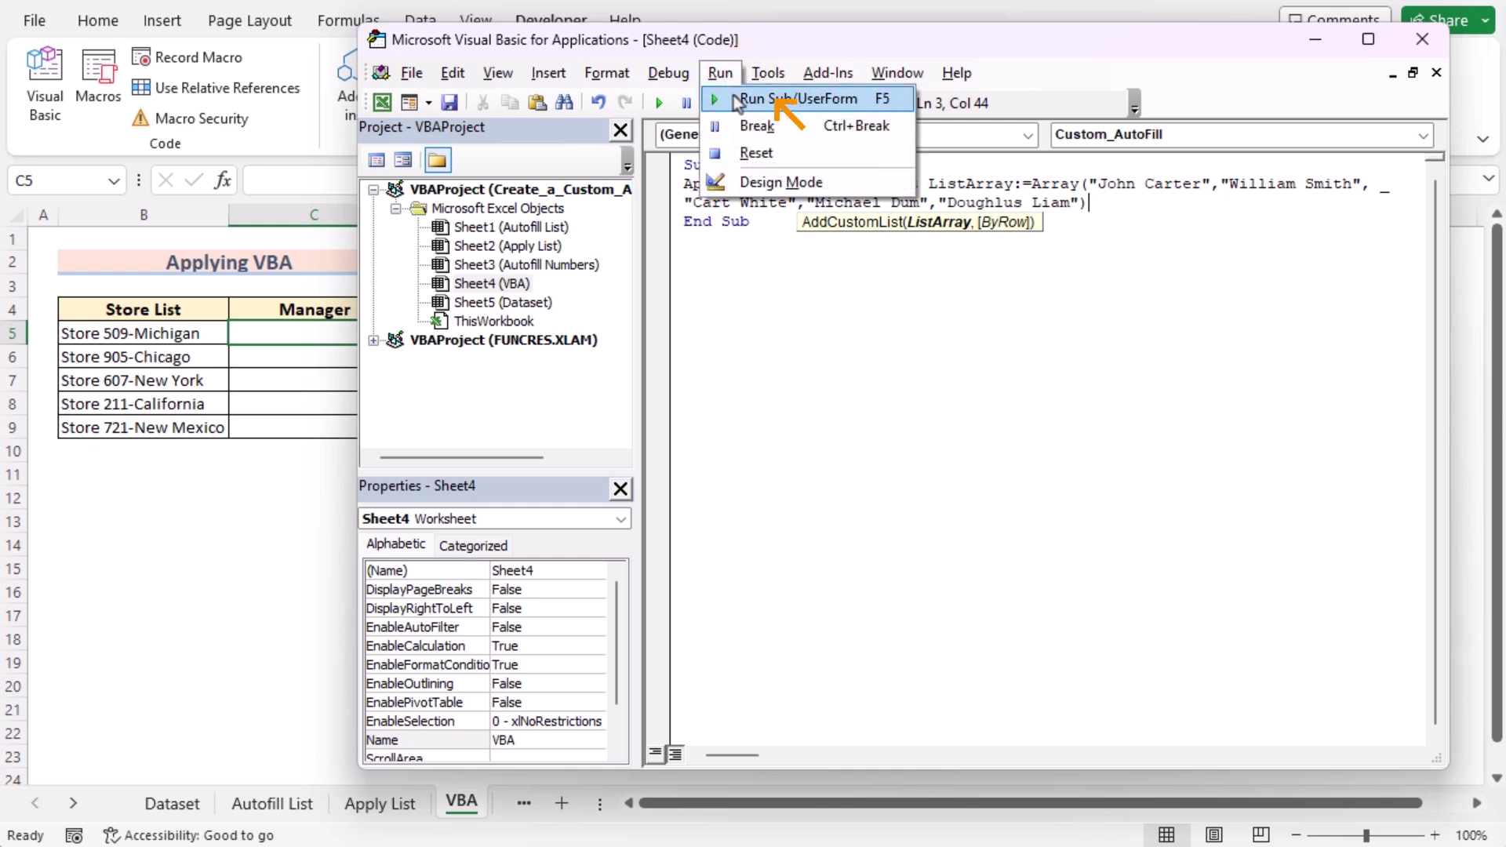
left_click(733, 98)
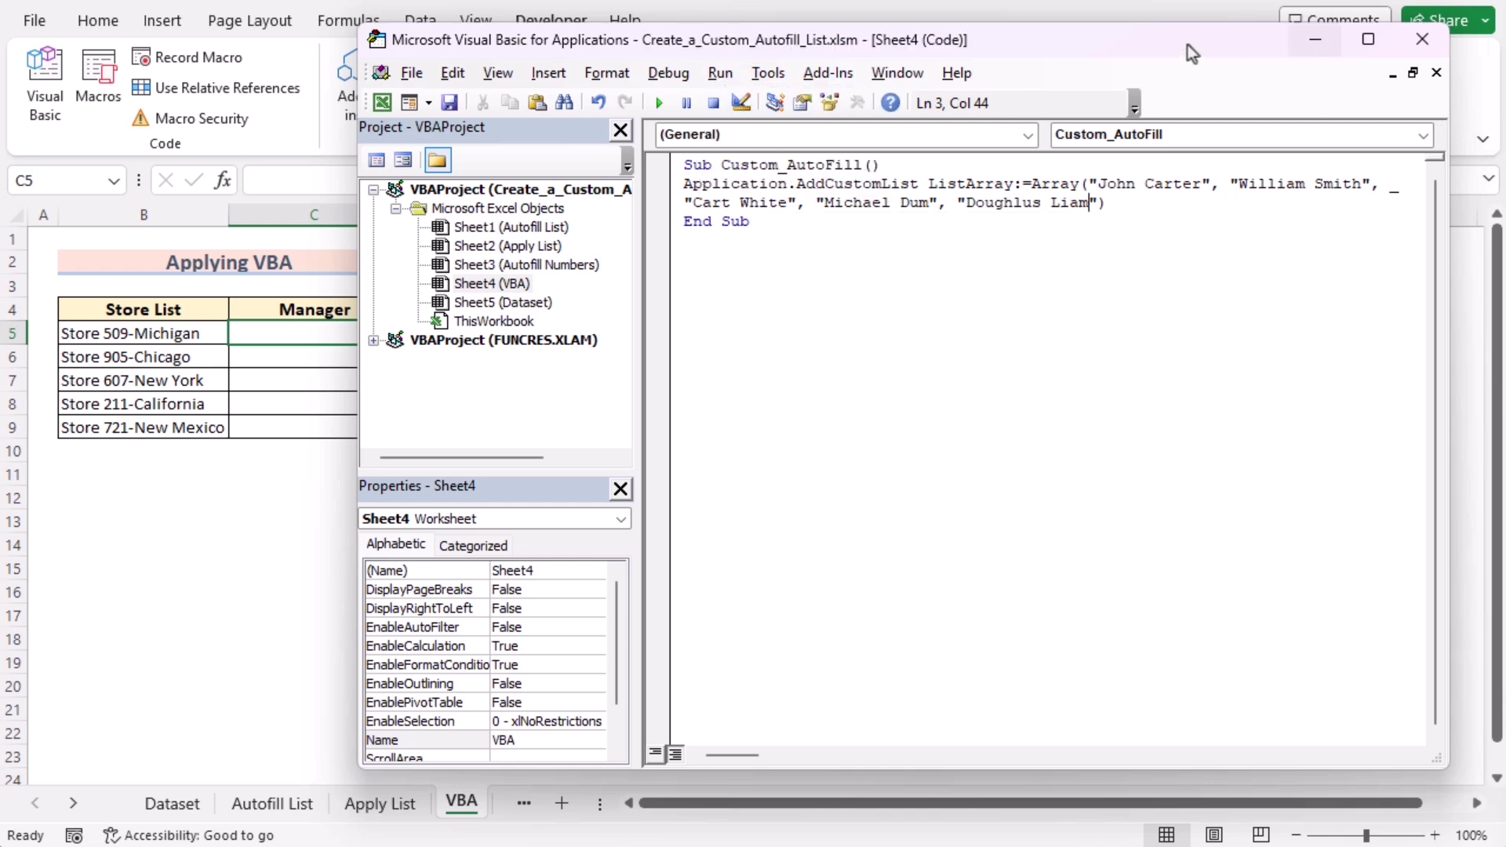
left_click_drag(359, 270, 490, 271)
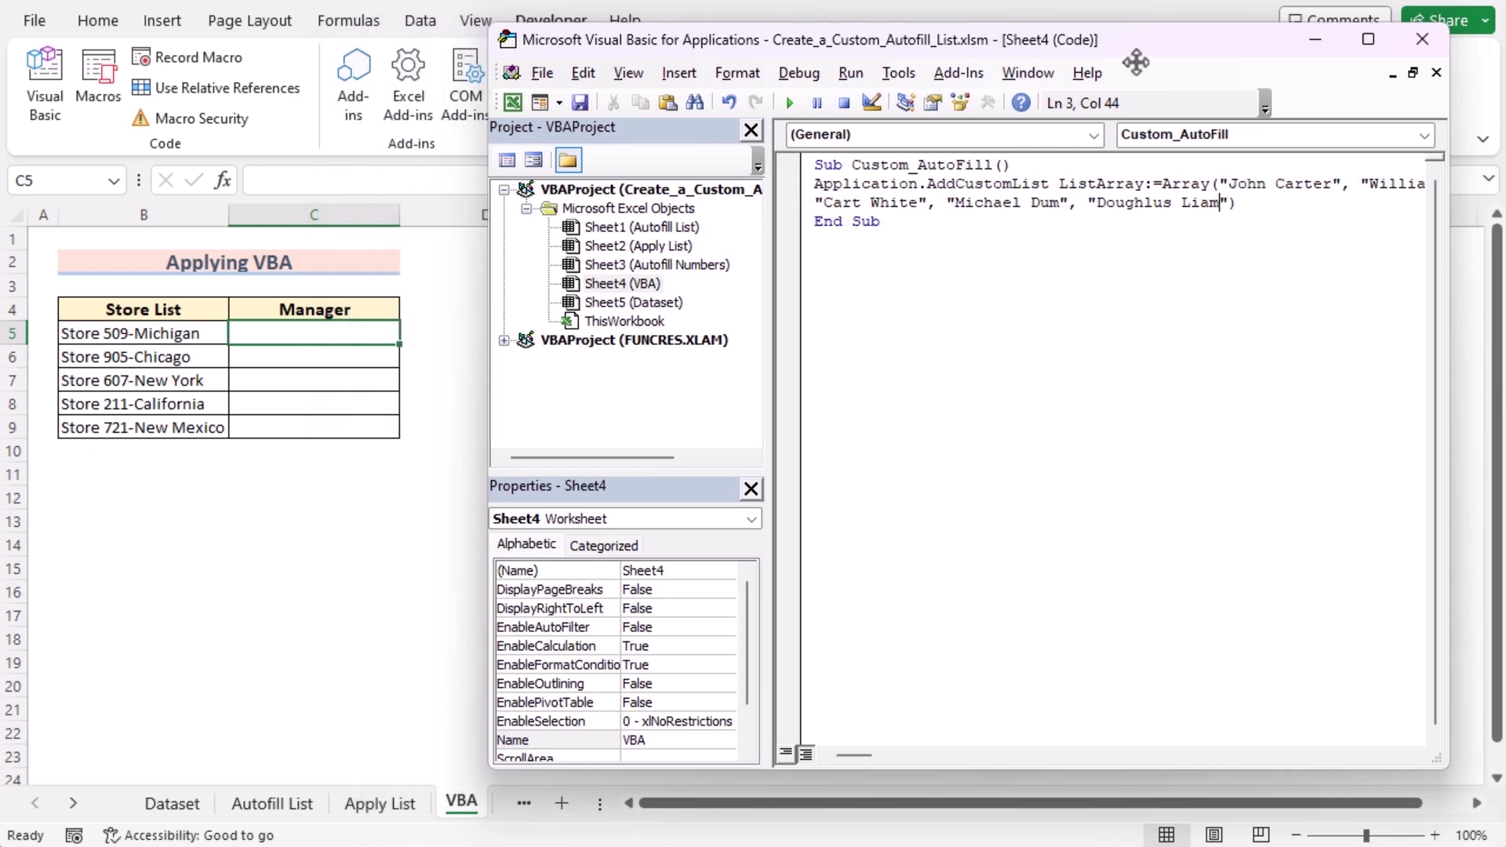
left_click_drag(1134, 47, 1096, 42)
left_click(331, 333)
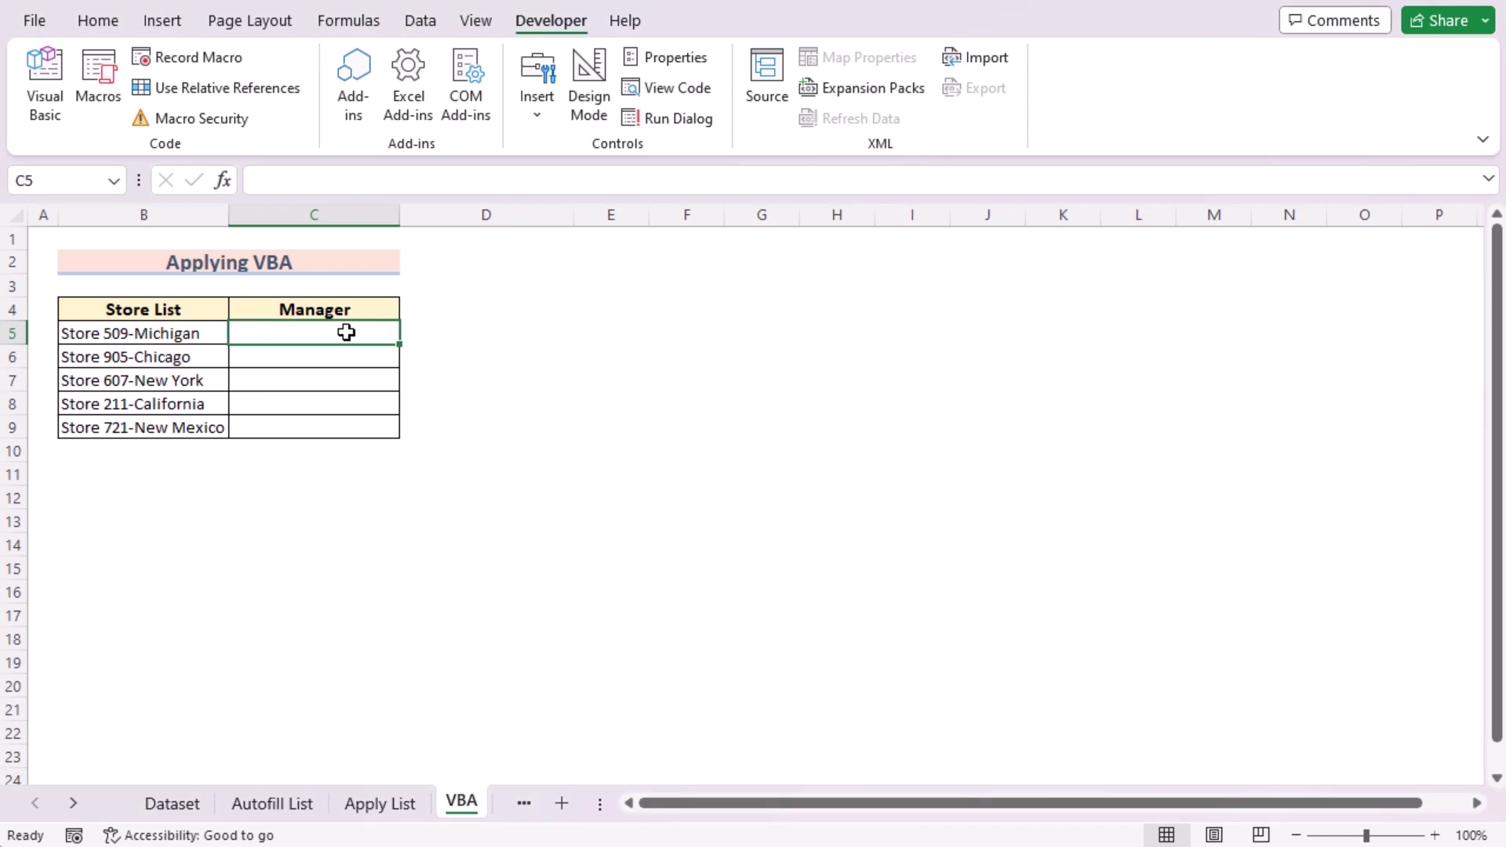
Step: Enter the first manager name in C5 and fill it down to C9 from the custom list
type("John Carter")
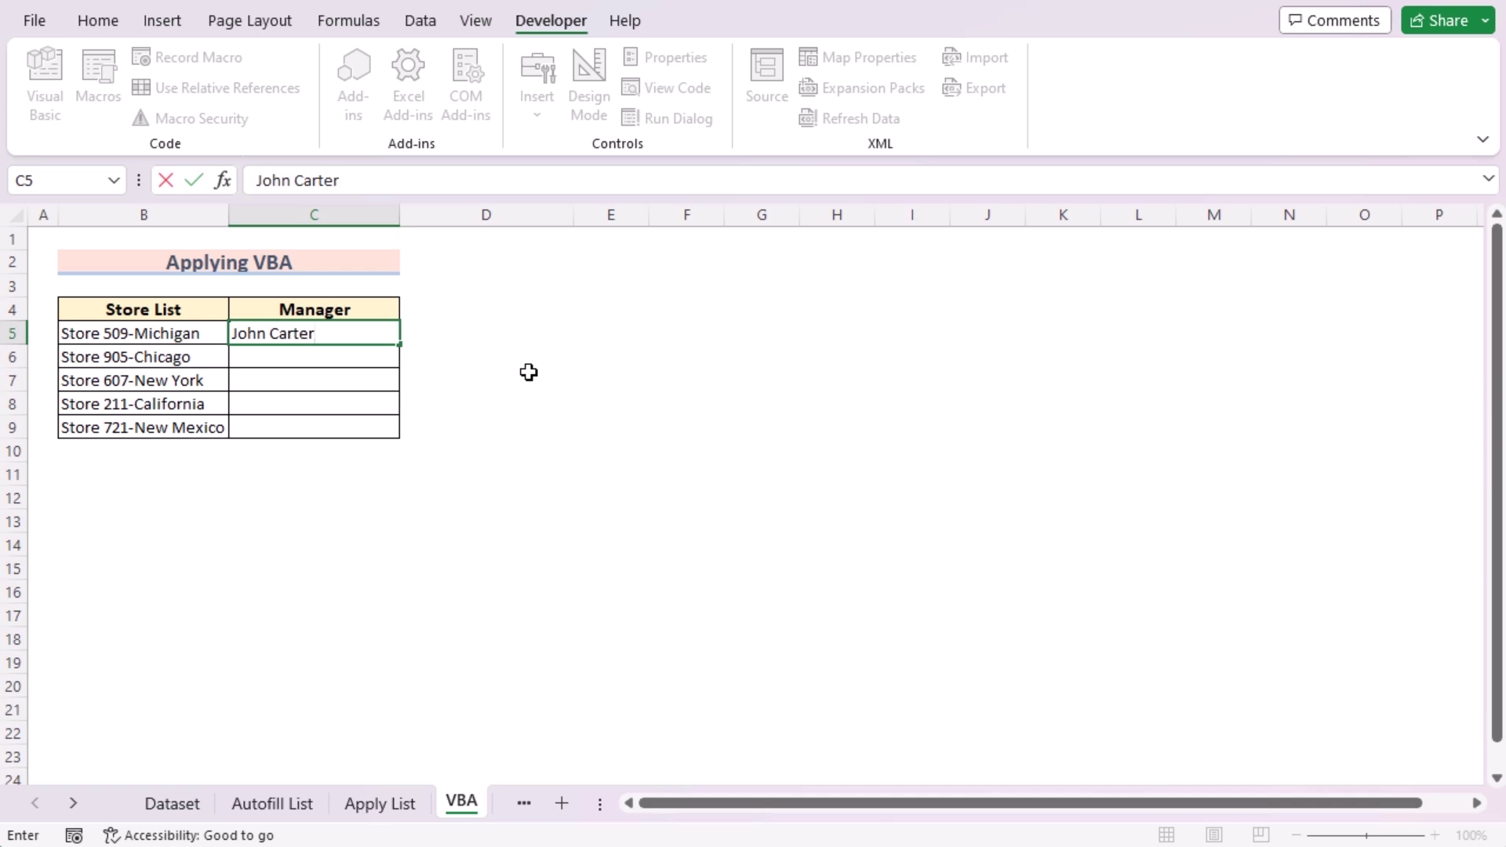
key("Return")
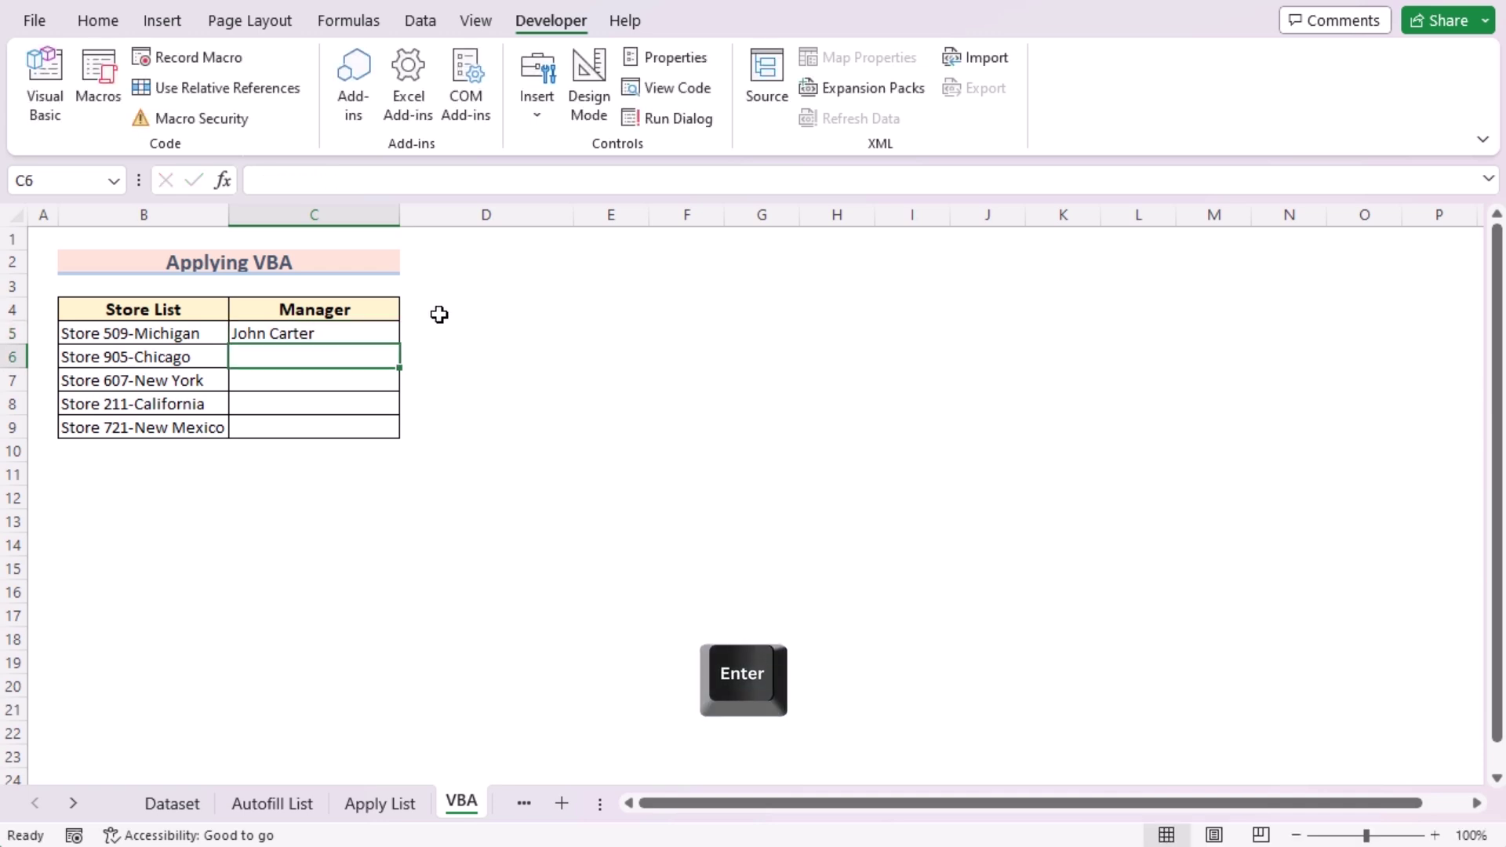
left_click(392, 337)
left_click_drag(399, 345, 399, 345)
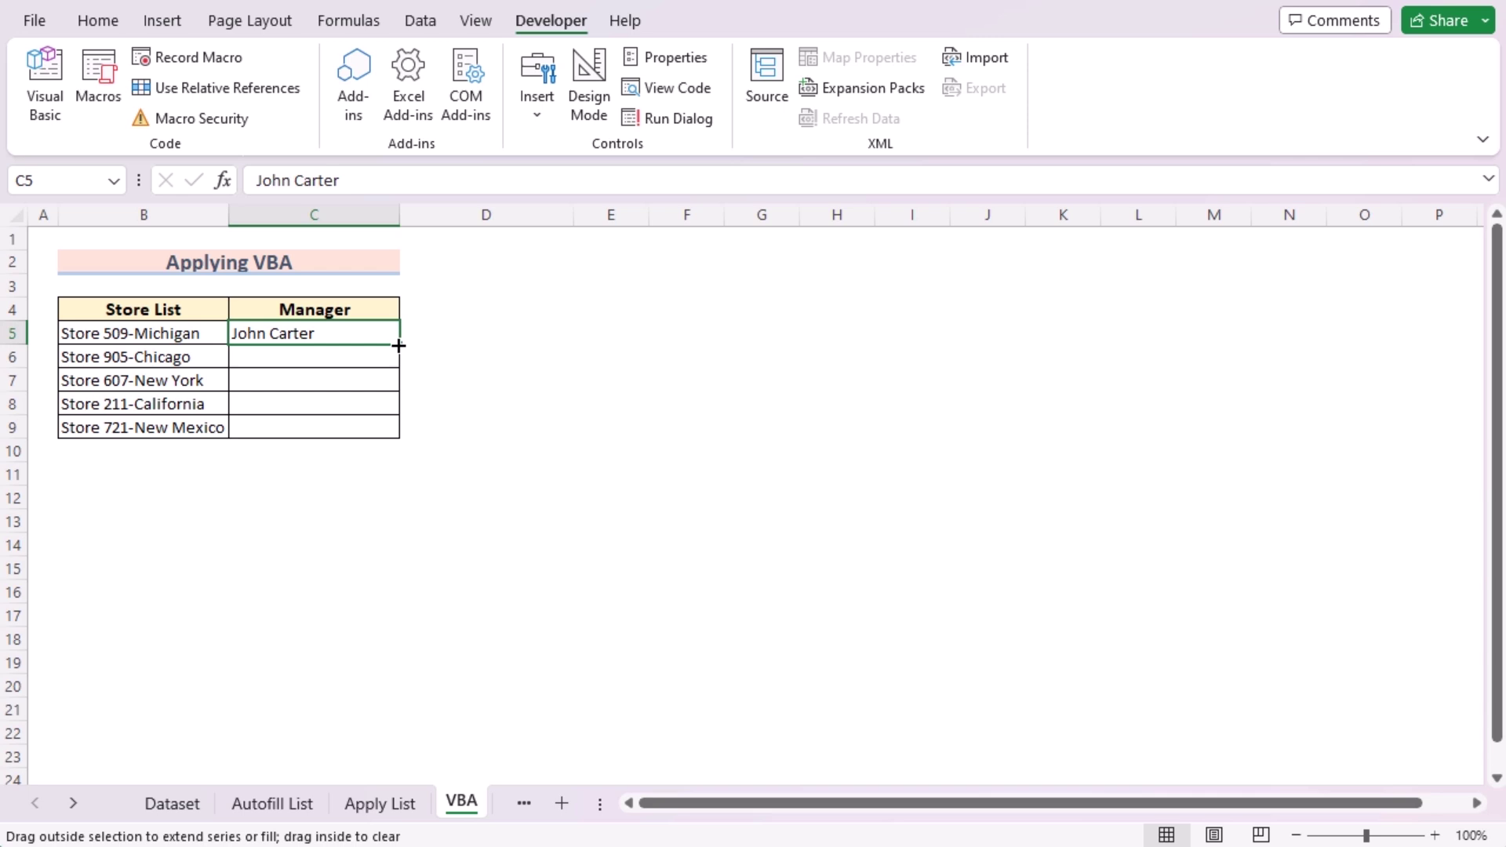
left_click_drag(400, 345, 391, 434)
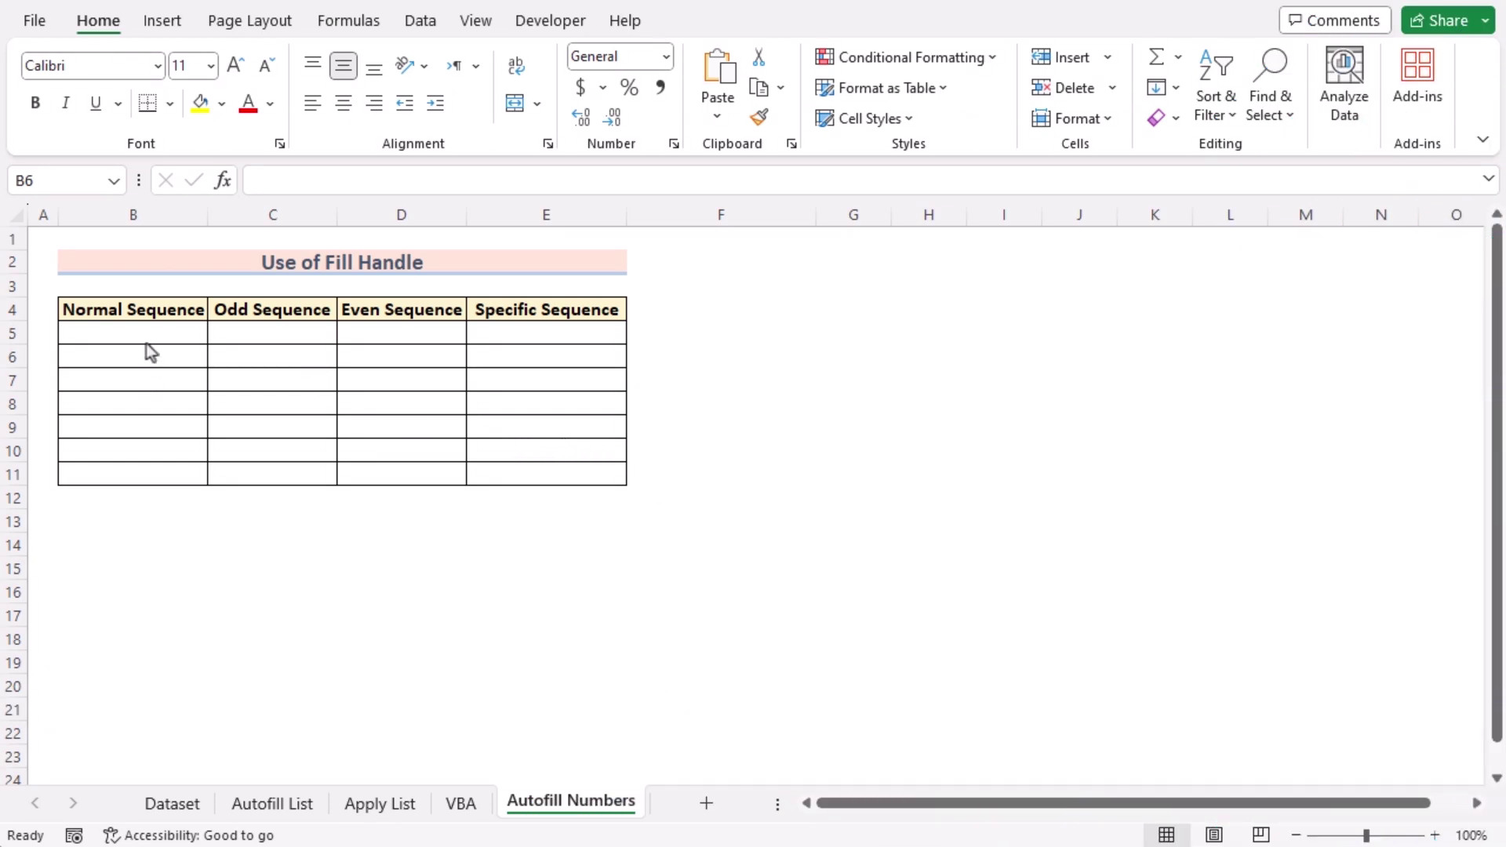
Step: Review the Normal, Odd, Even and Specific Sequence column headers in B4:E4
left_click(156, 307)
left_click(284, 314)
left_click(392, 311)
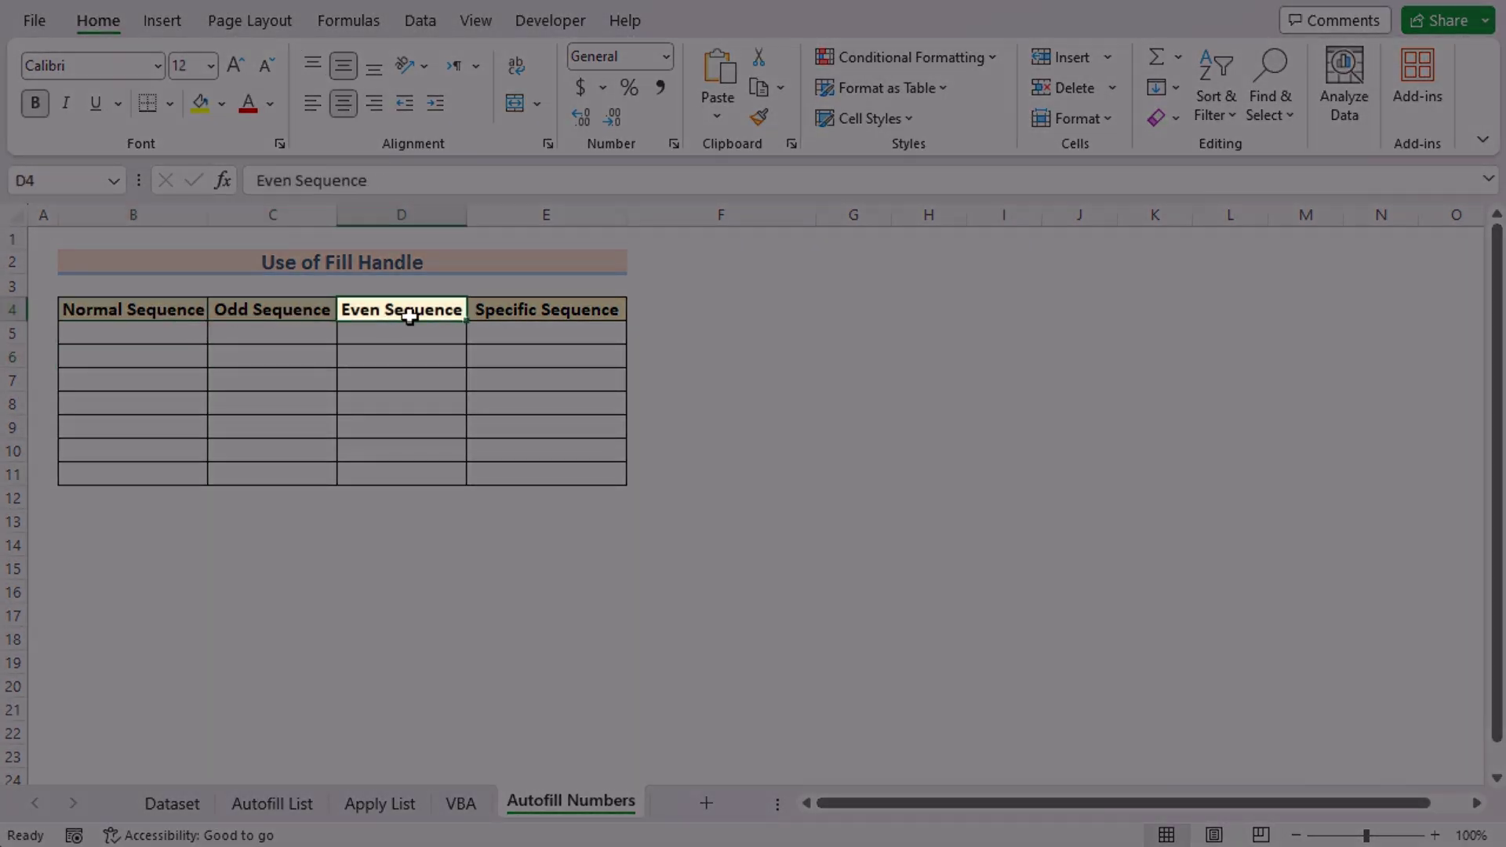
left_click(511, 308)
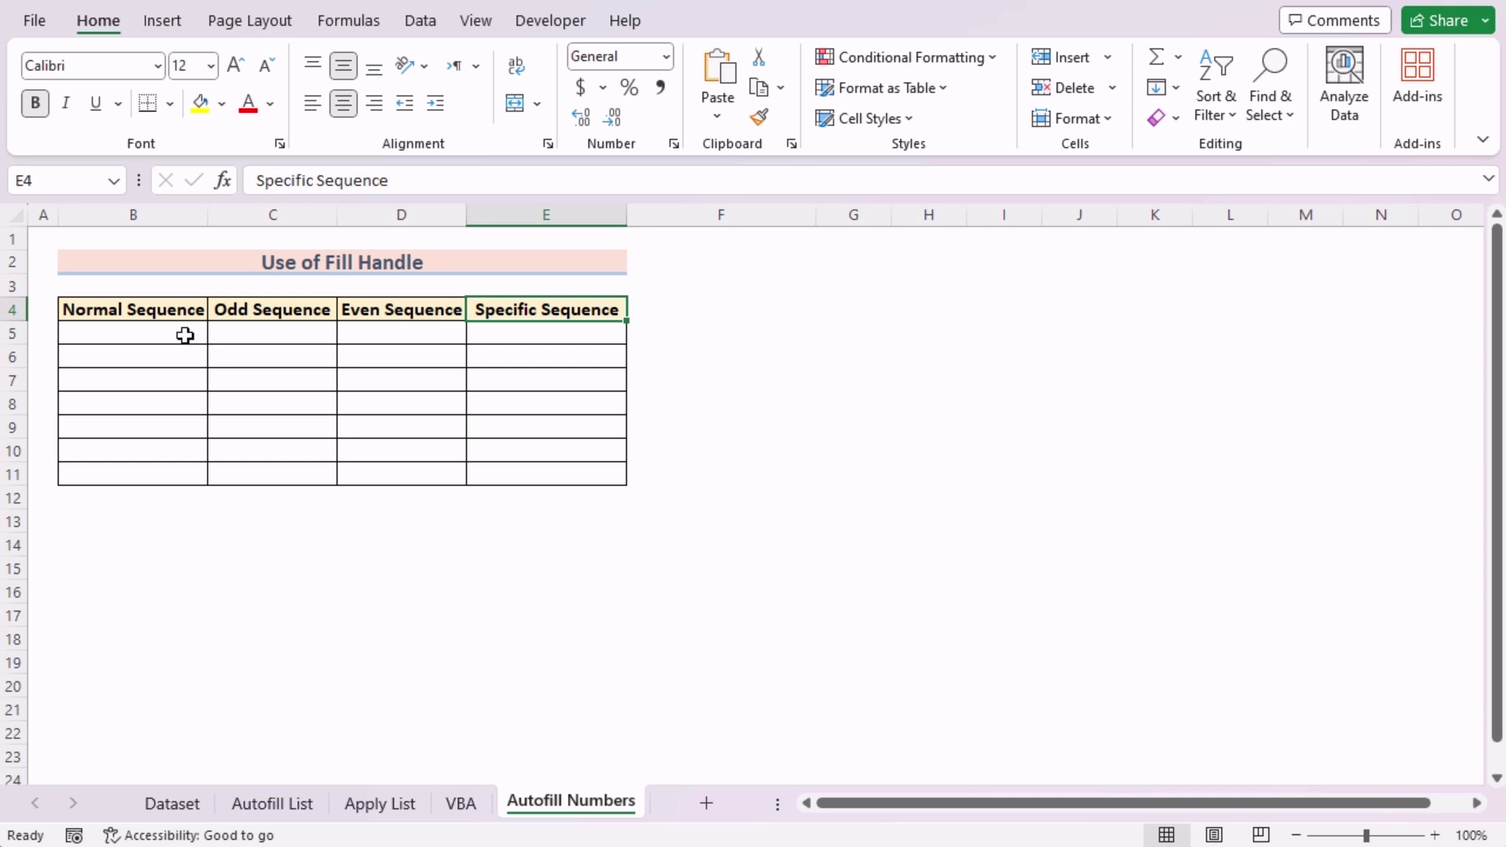
Step: Enter 1 and 2 in B5:B6 and extend the series down to B11
left_click(185, 335)
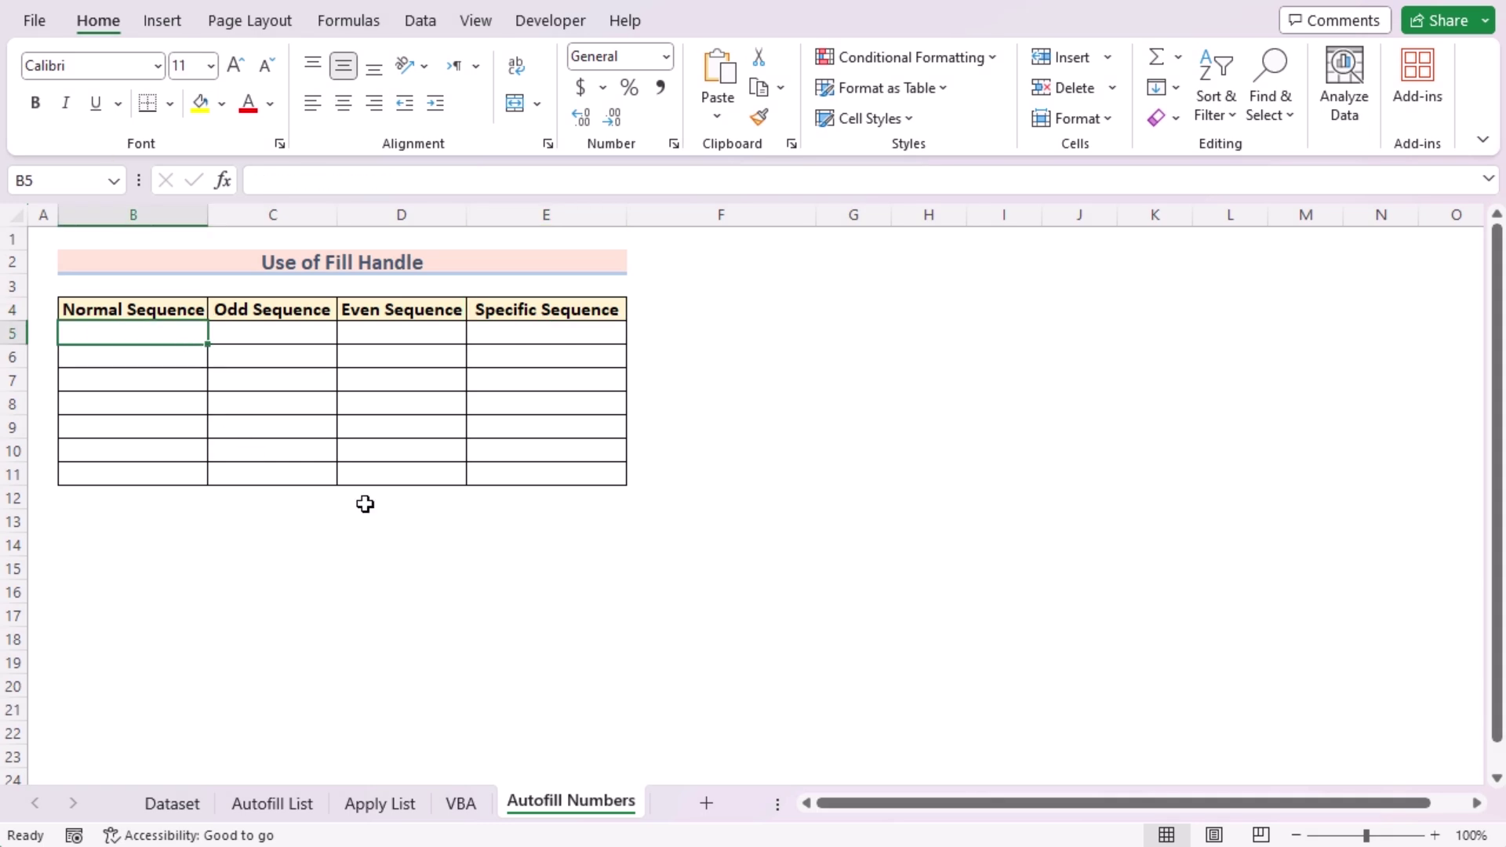
type("1")
key("Return")
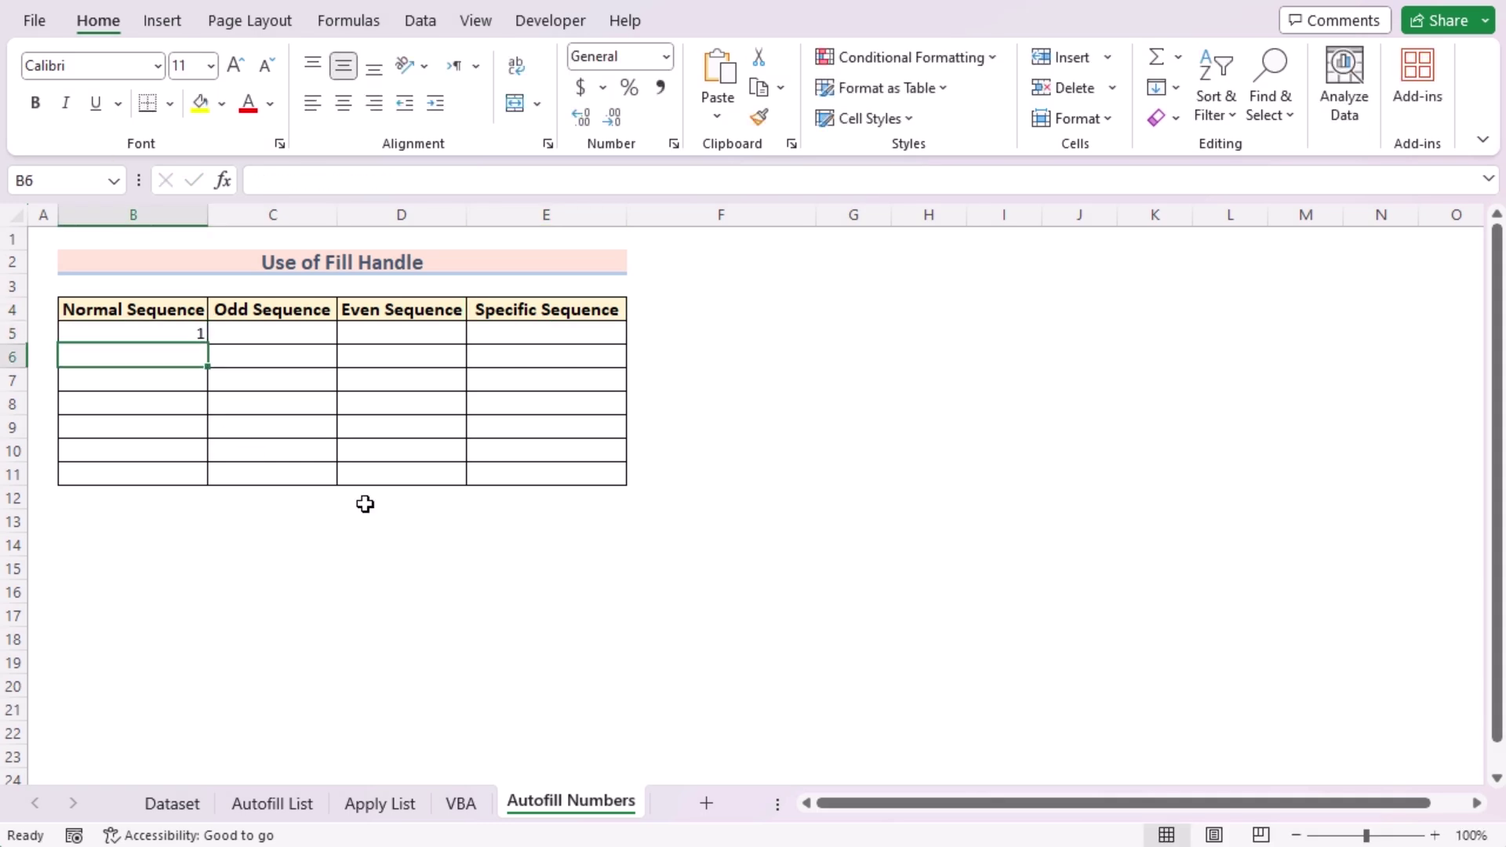
type("2")
key("Return")
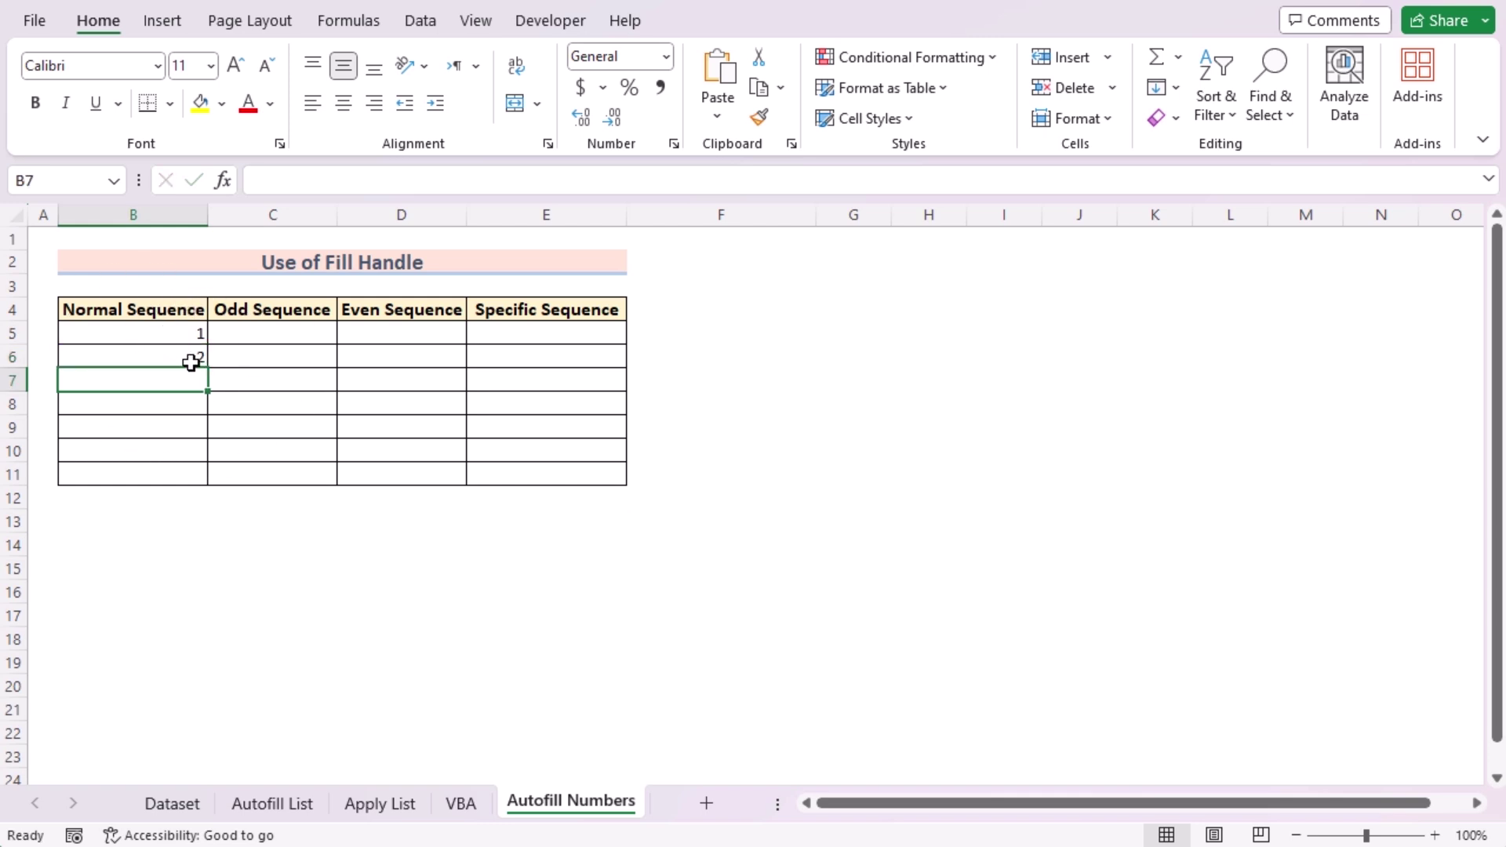
left_click(146, 334)
left_click_drag(145, 335, 205, 483)
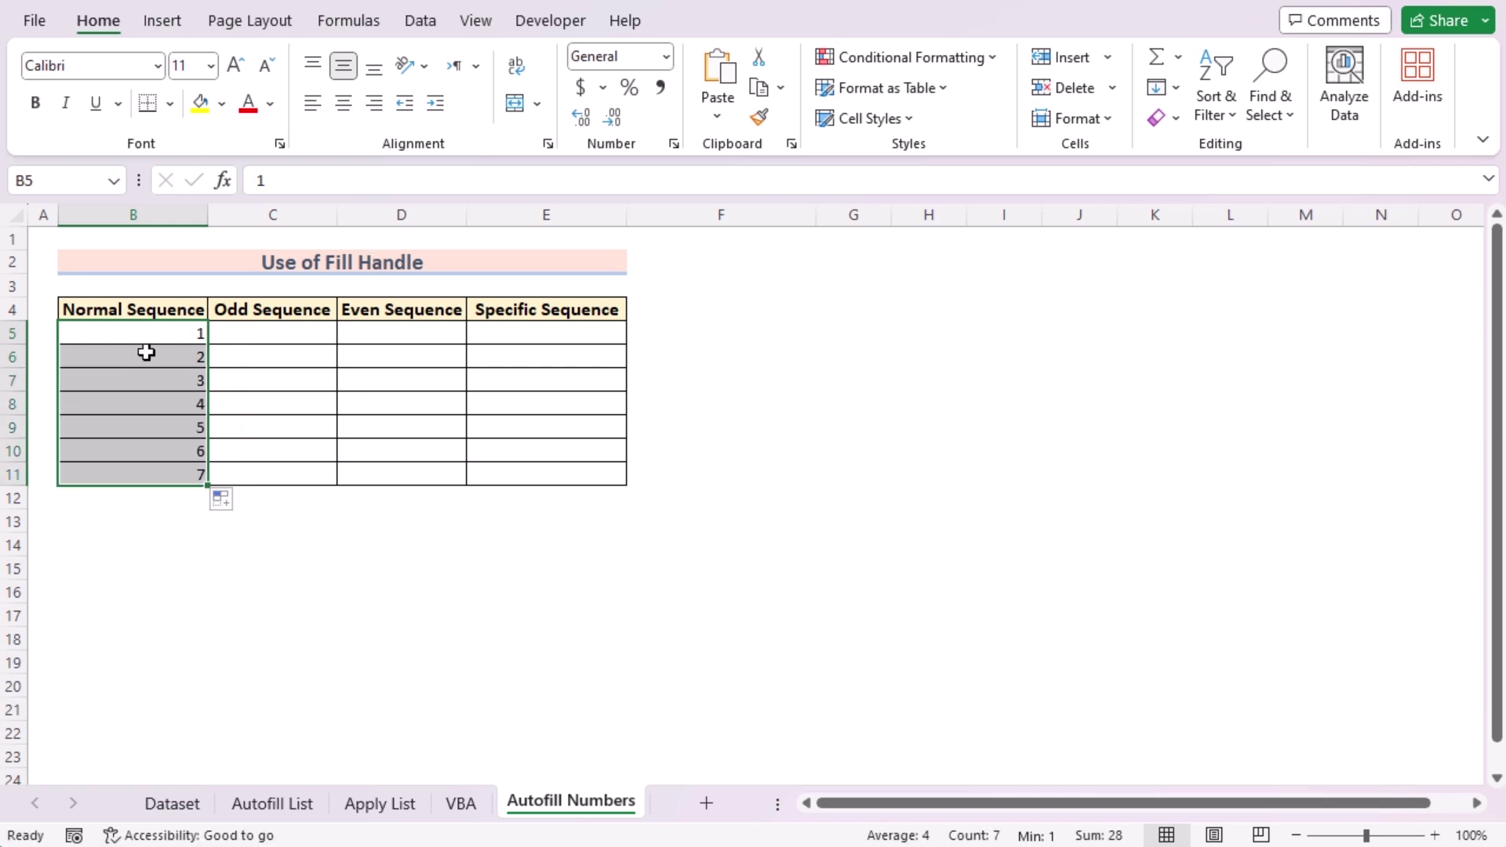
left_click(280, 345)
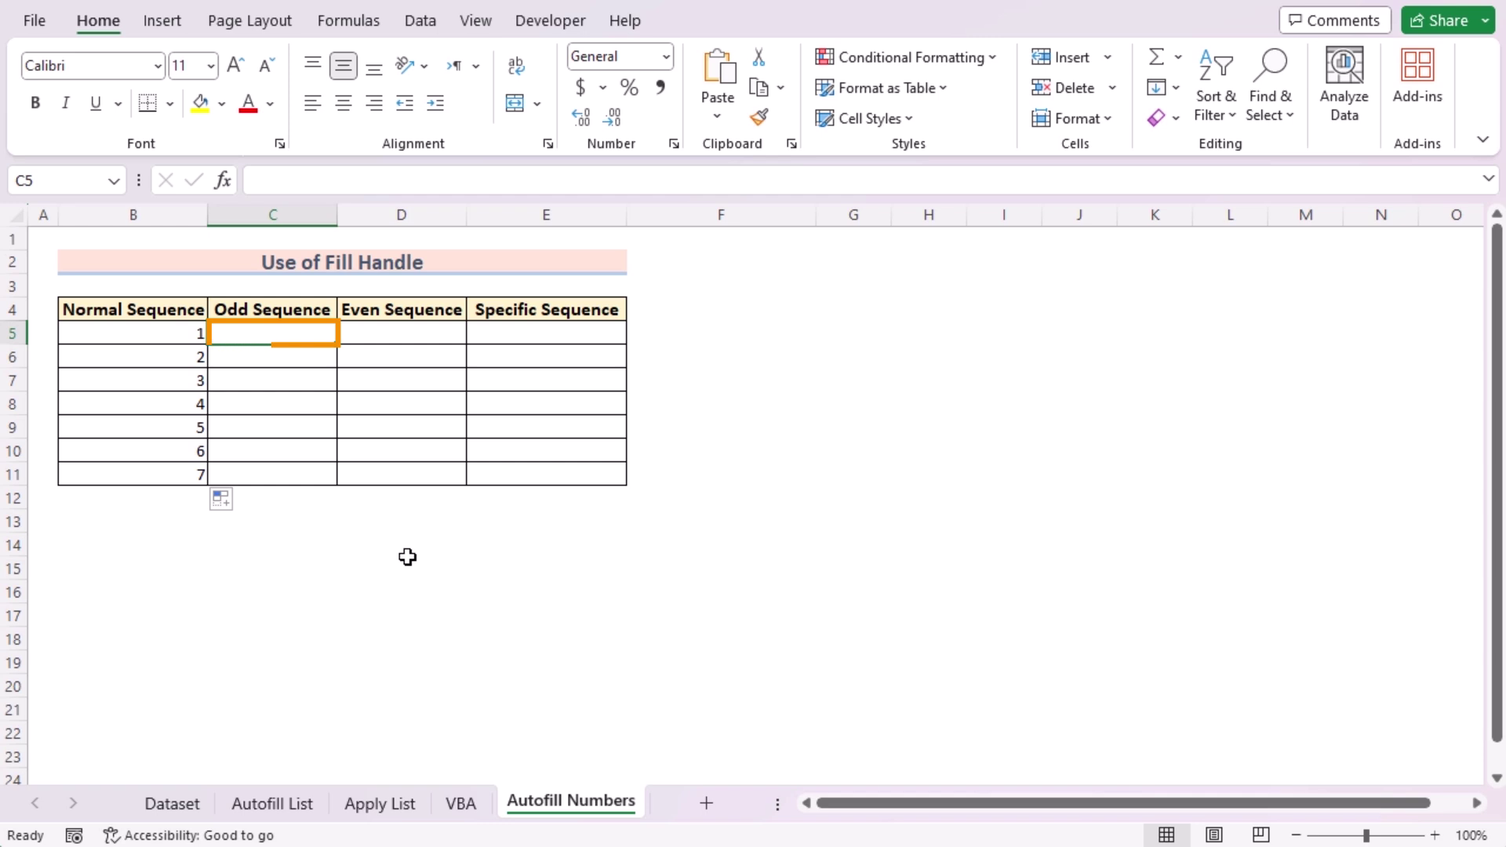
Step: Enter 1 and 3 in C5:C6 and extend the odd series to C11, ending at 13
type("1")
key("Return")
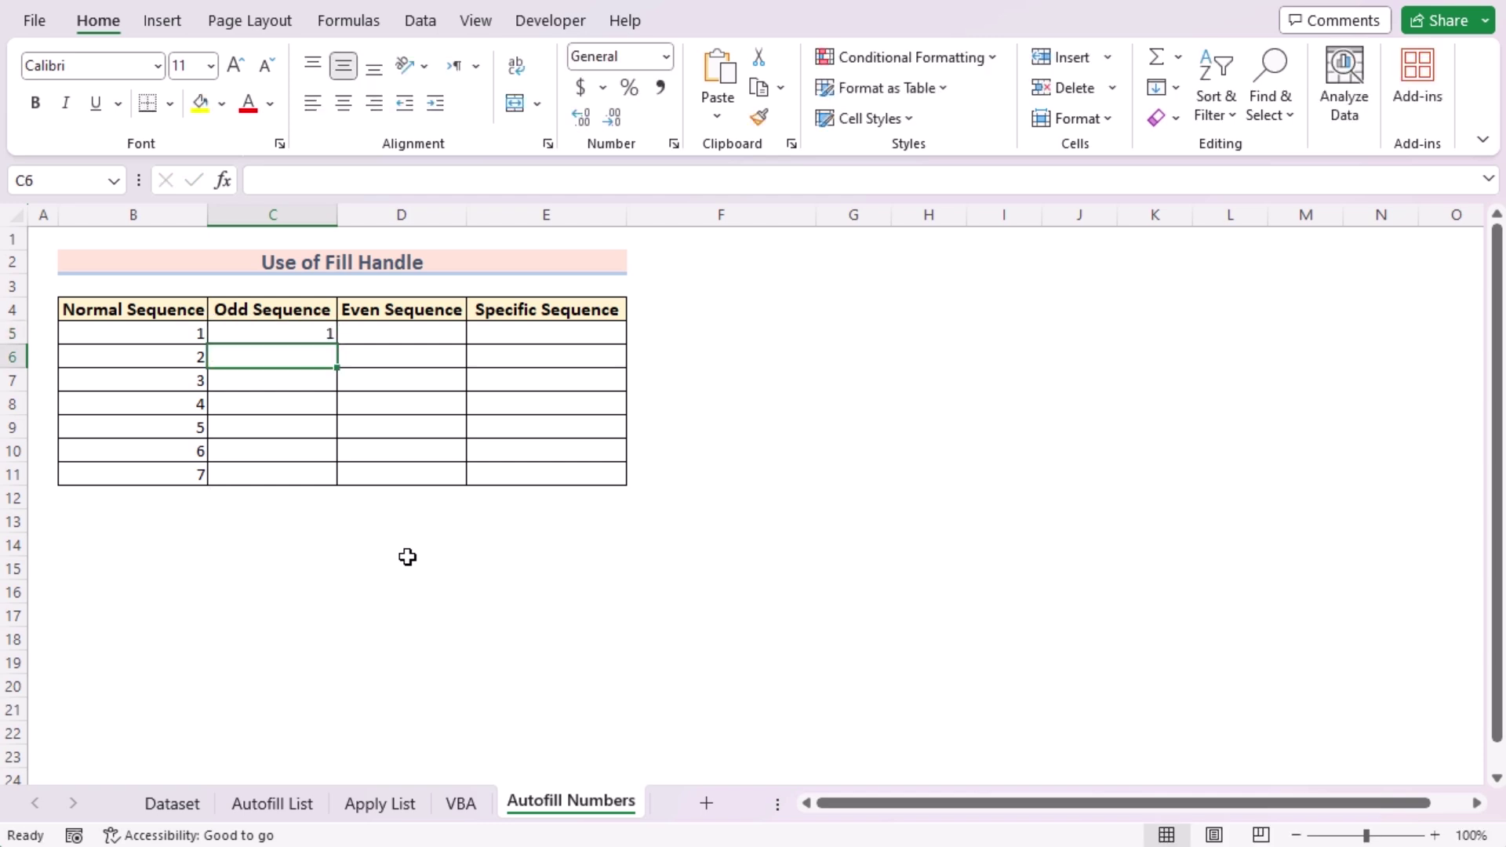
type("3")
left_click(303, 333)
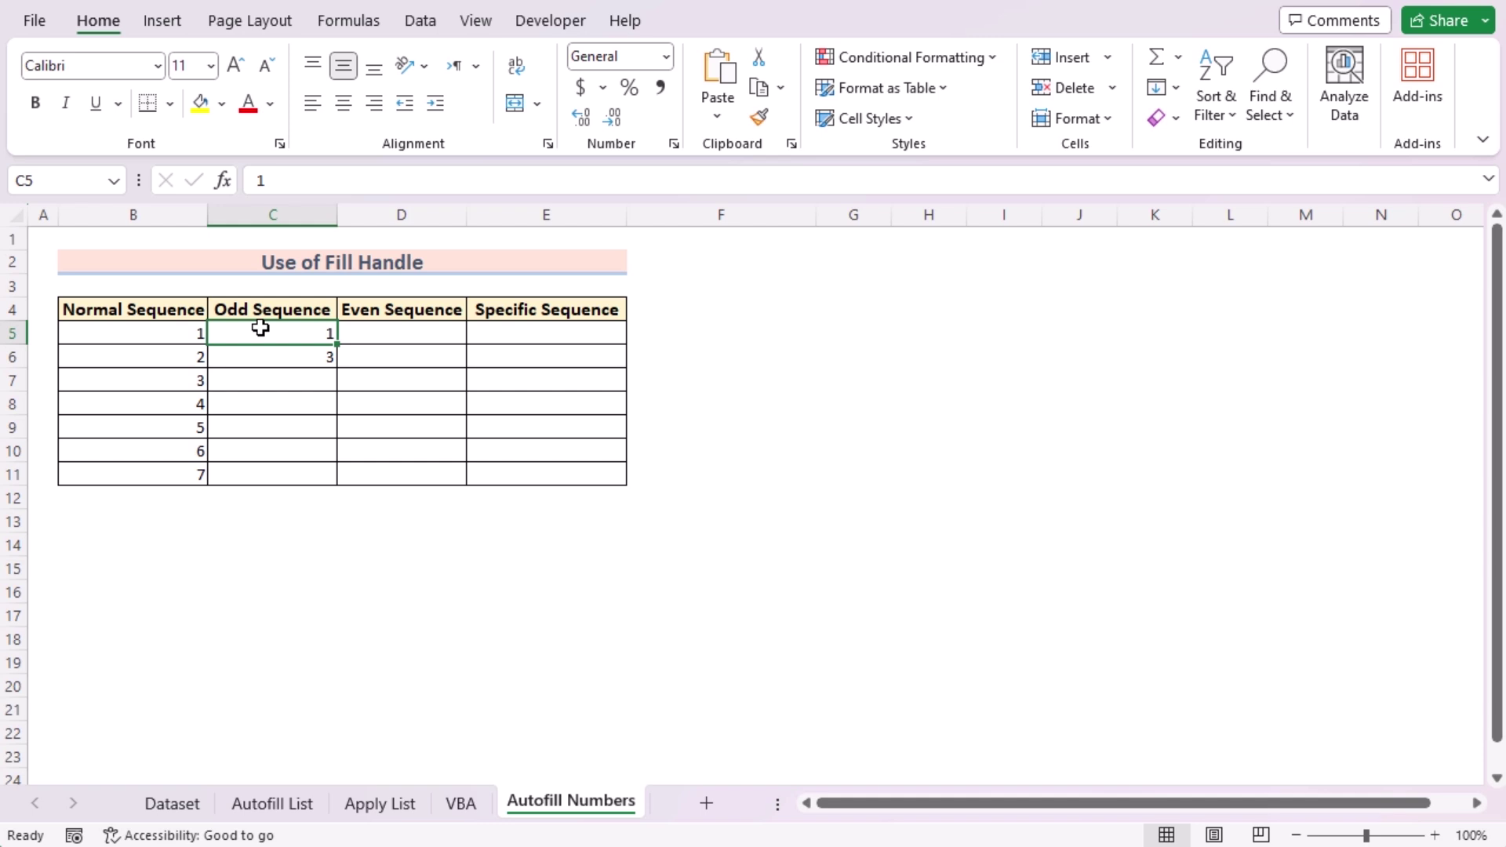
left_click(304, 351, "shift")
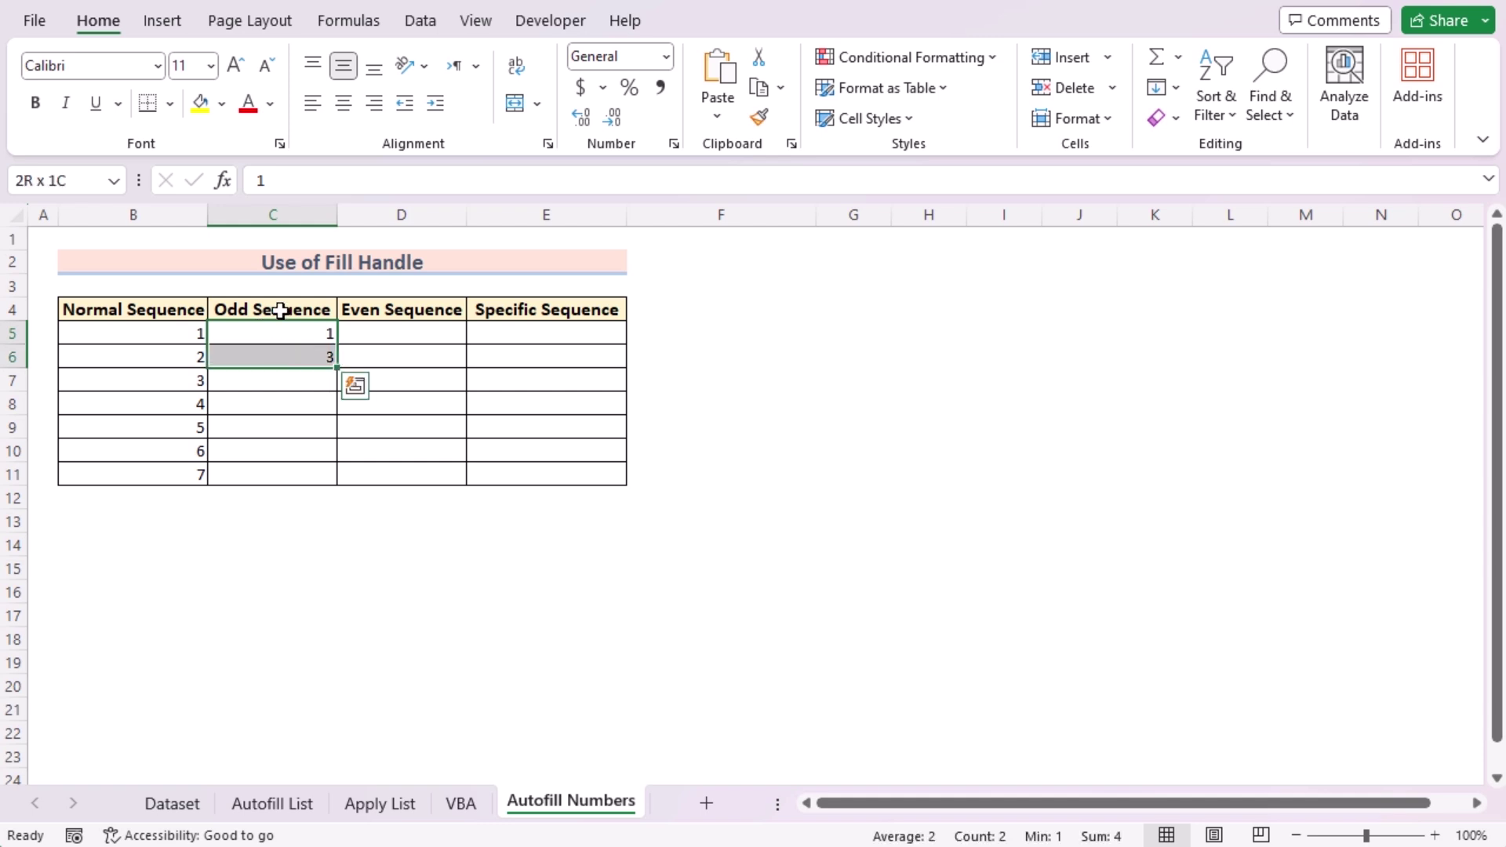
left_click_drag(335, 368, 337, 480)
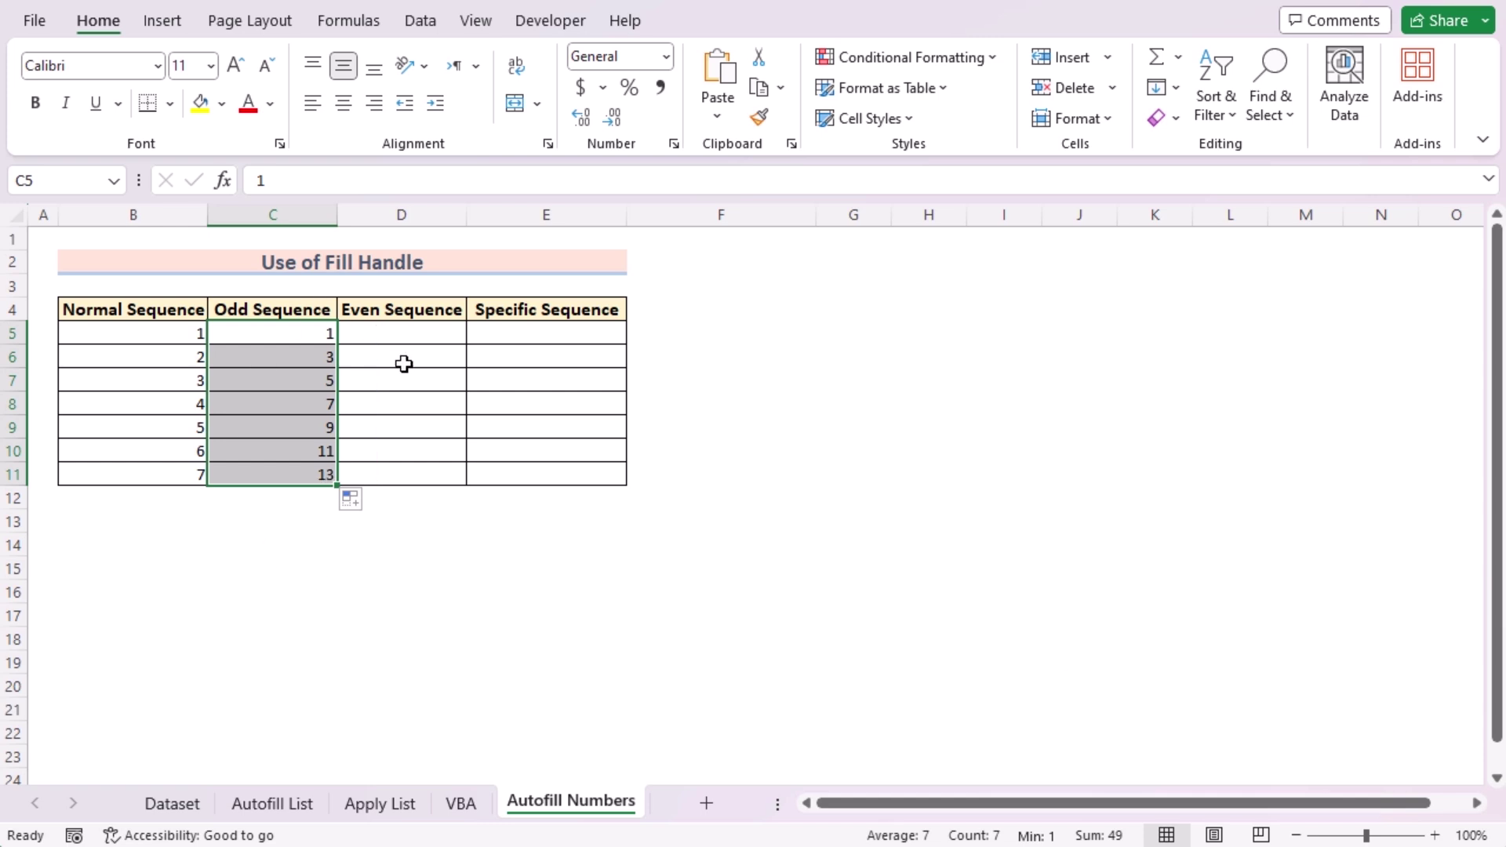
left_click(413, 336)
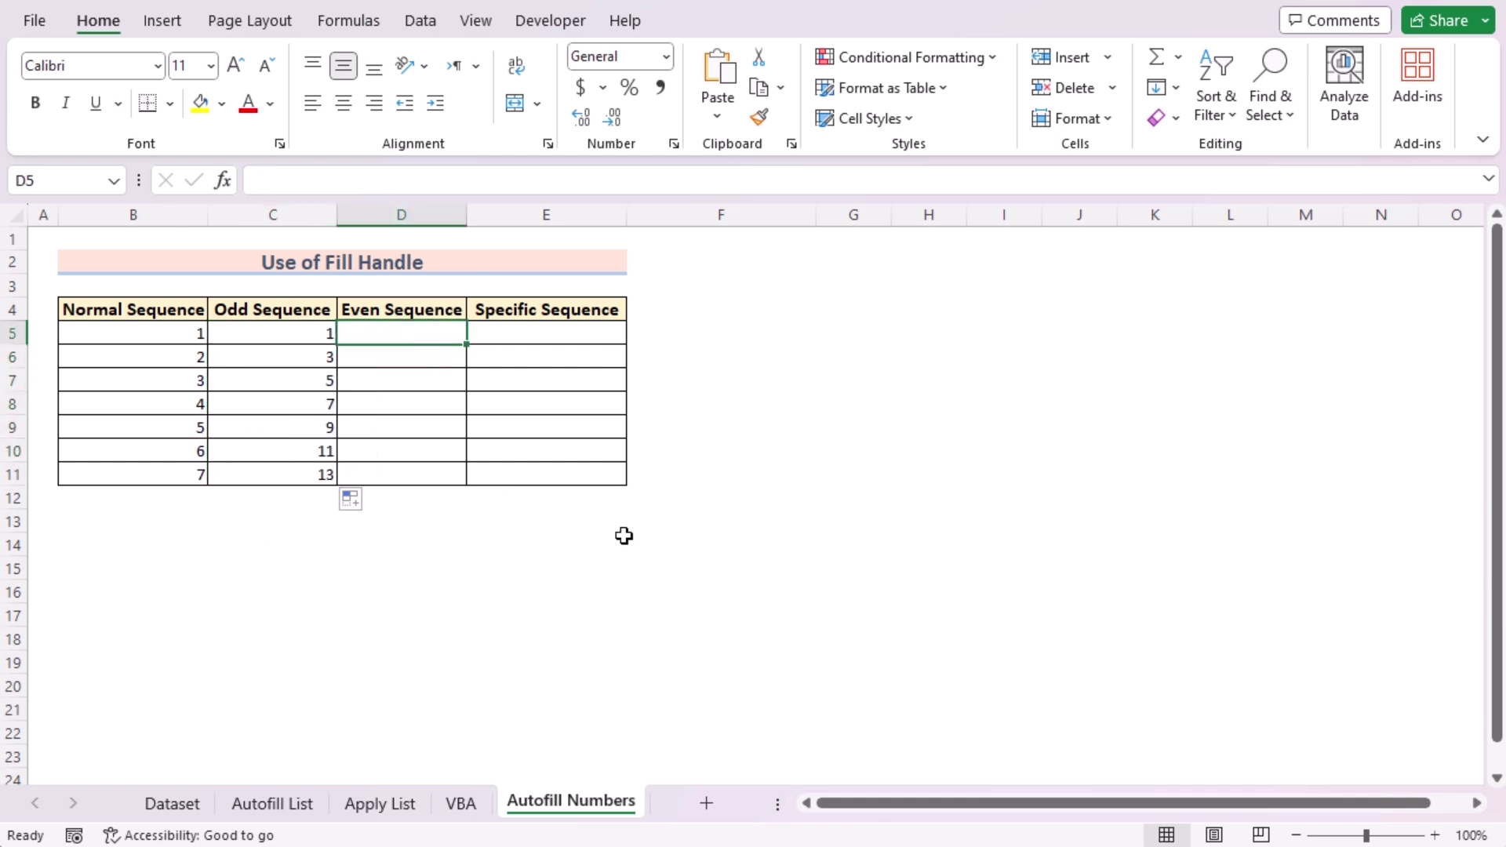
Step: Enter 2 and 4 in D5:D6 and extend the even series to D11, ending at 14
type("2")
key("Return")
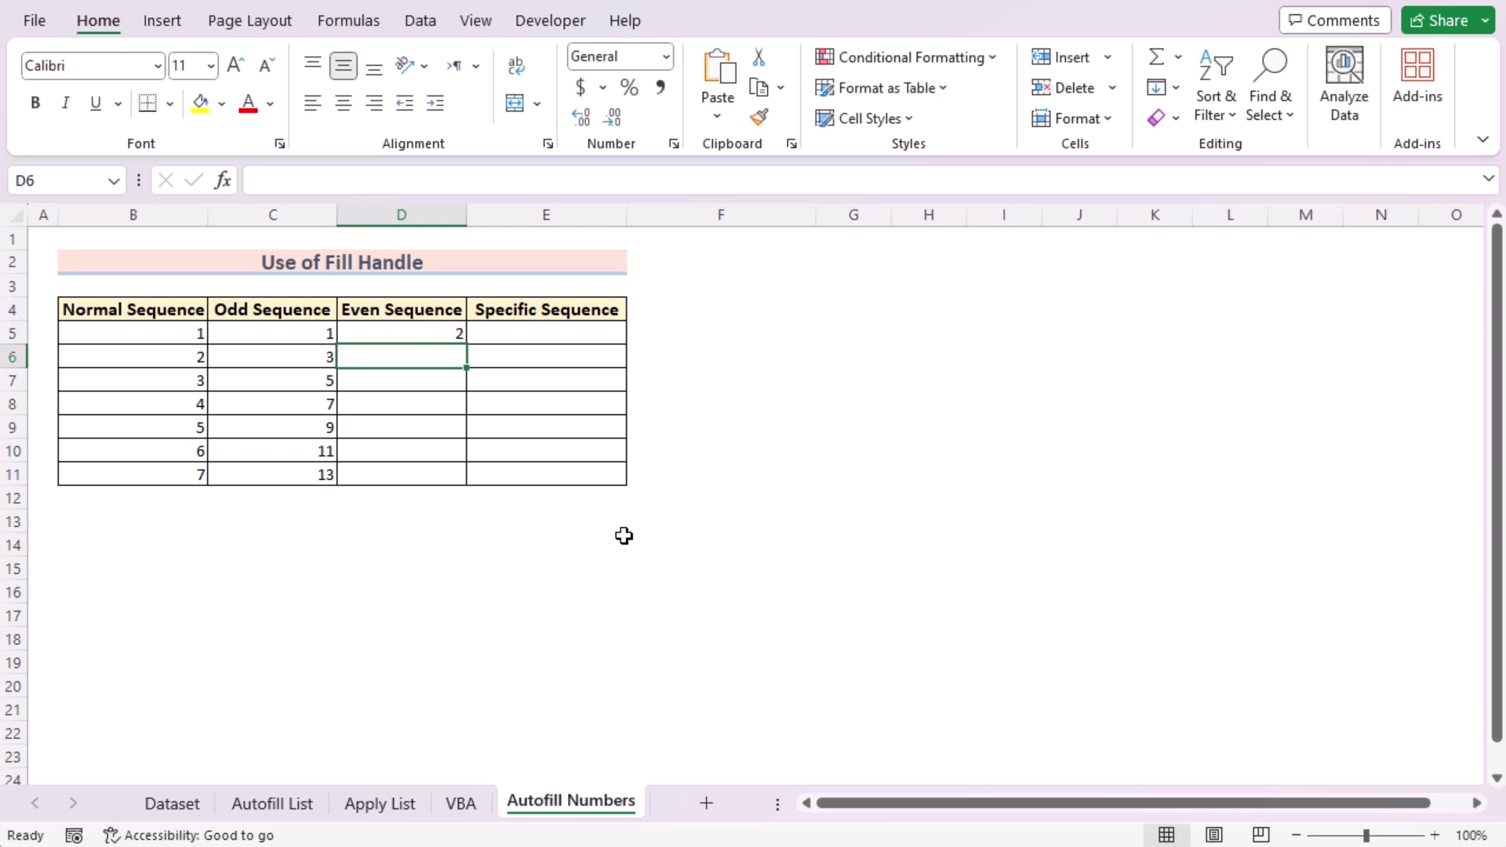
type("4")
key("Return")
left_click(453, 339)
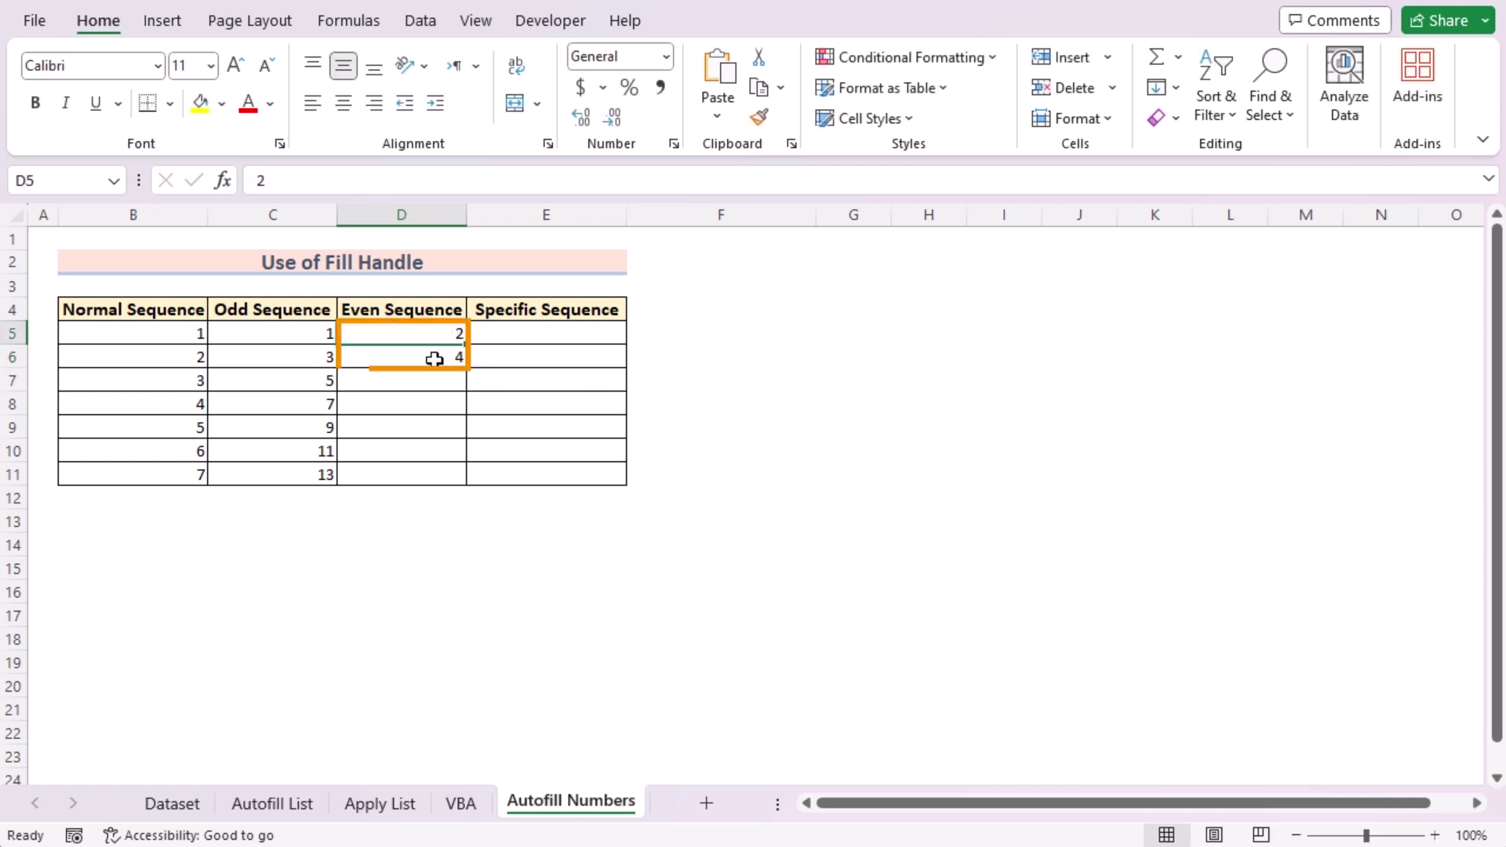
left_click_drag(435, 336, 464, 480)
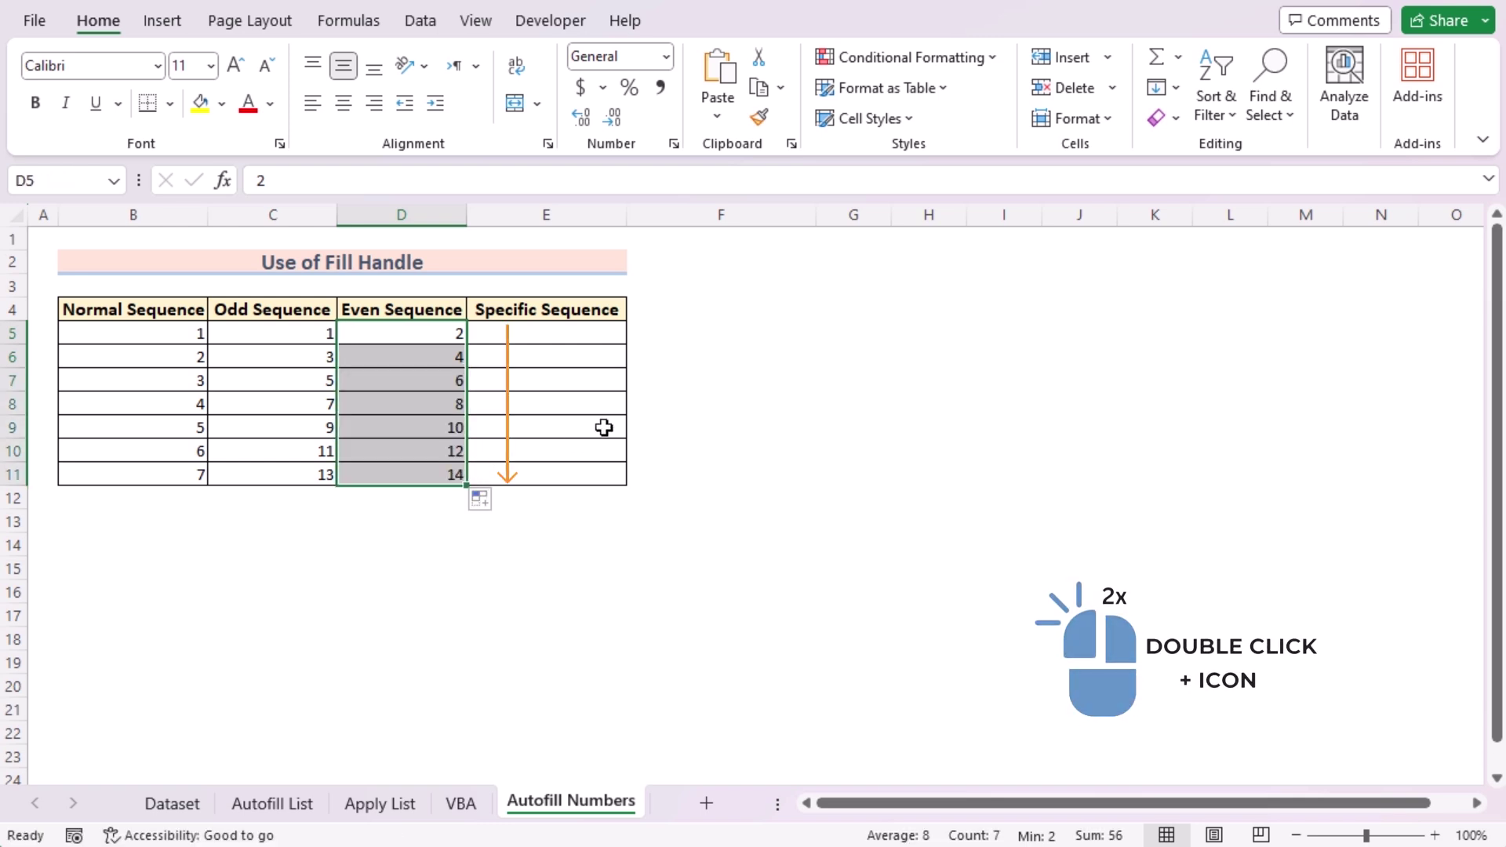
left_click(511, 331)
double_click(515, 334)
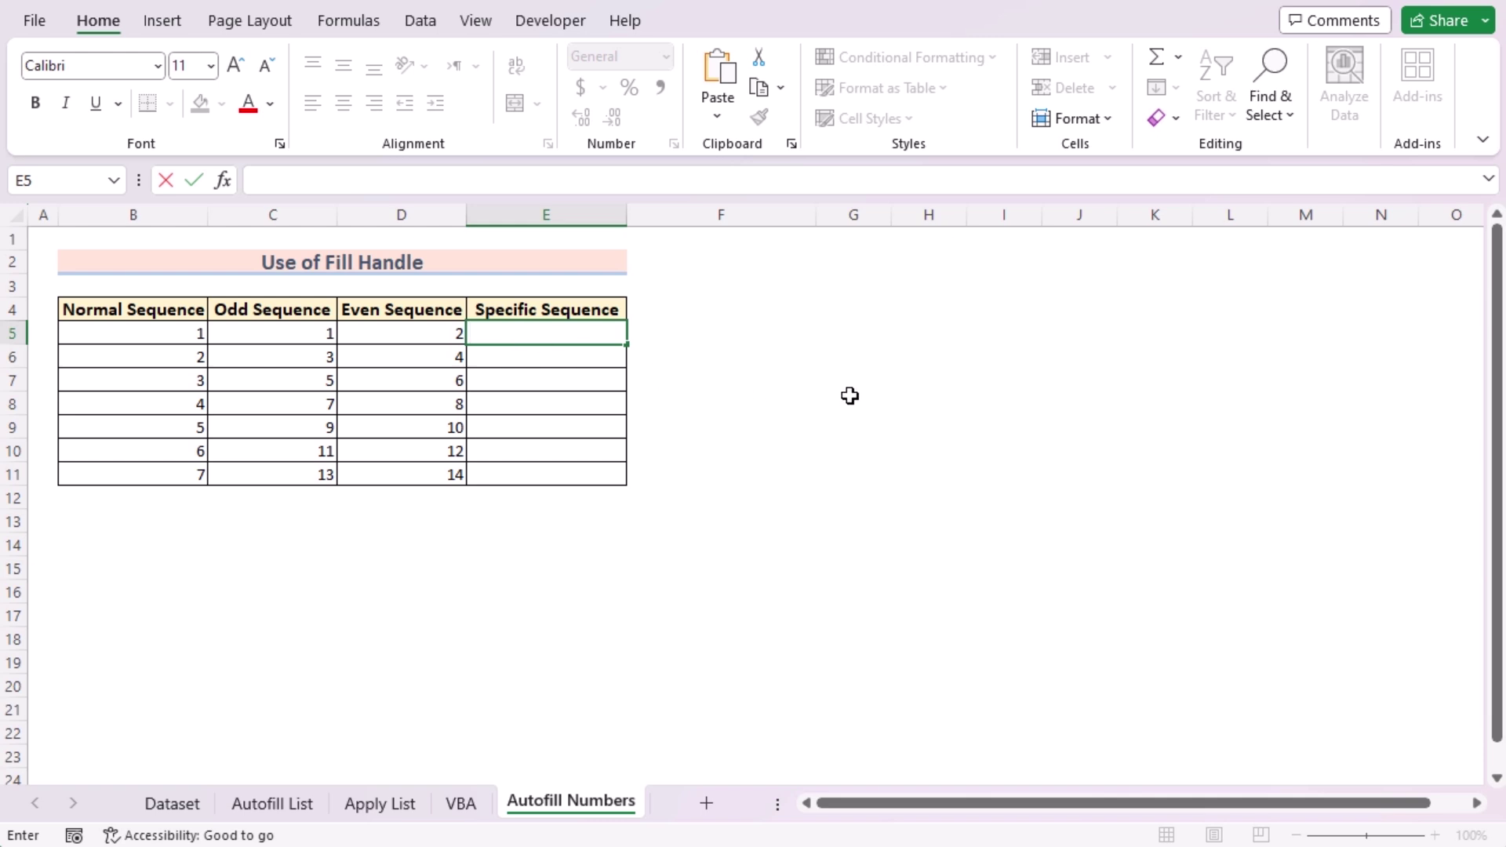
Step: Enter 1, 6 and 11 in E5:E7 and extend the step-5 series to E11, ending at 31
key("Escape")
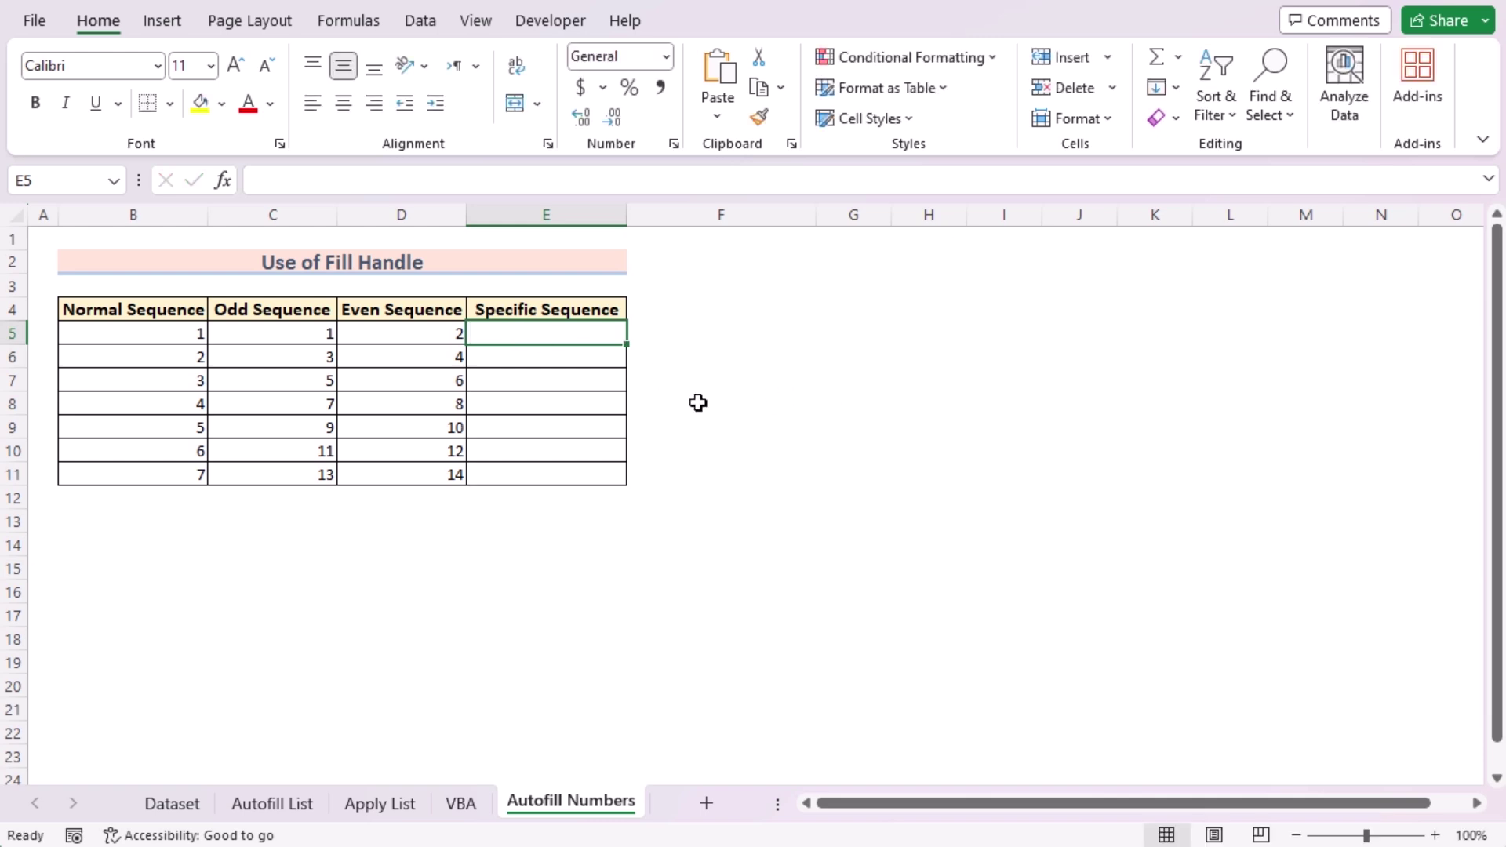
type("1")
key("Return")
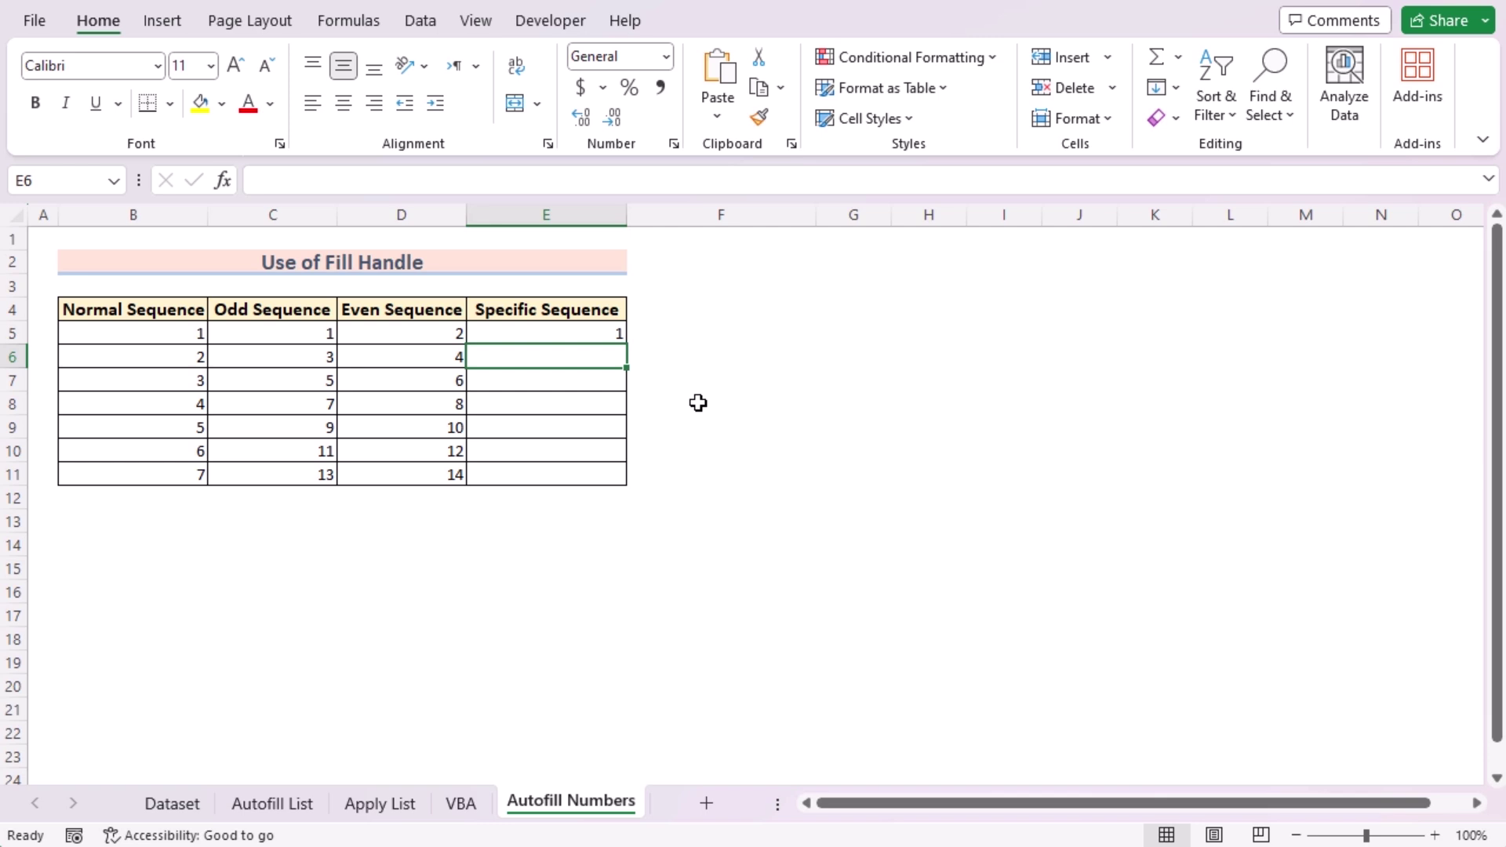
type("6")
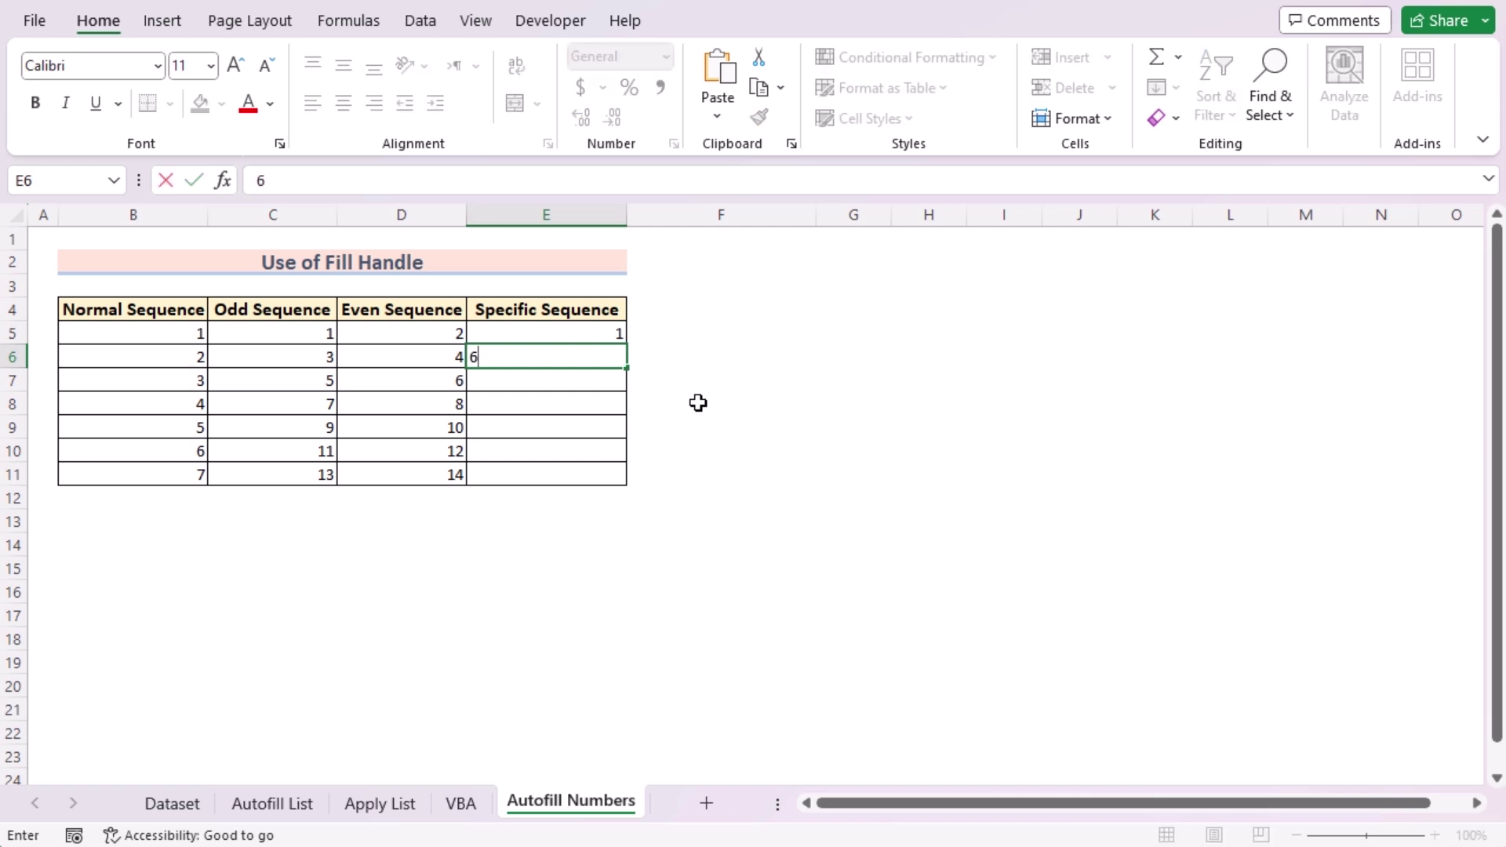
key("Return")
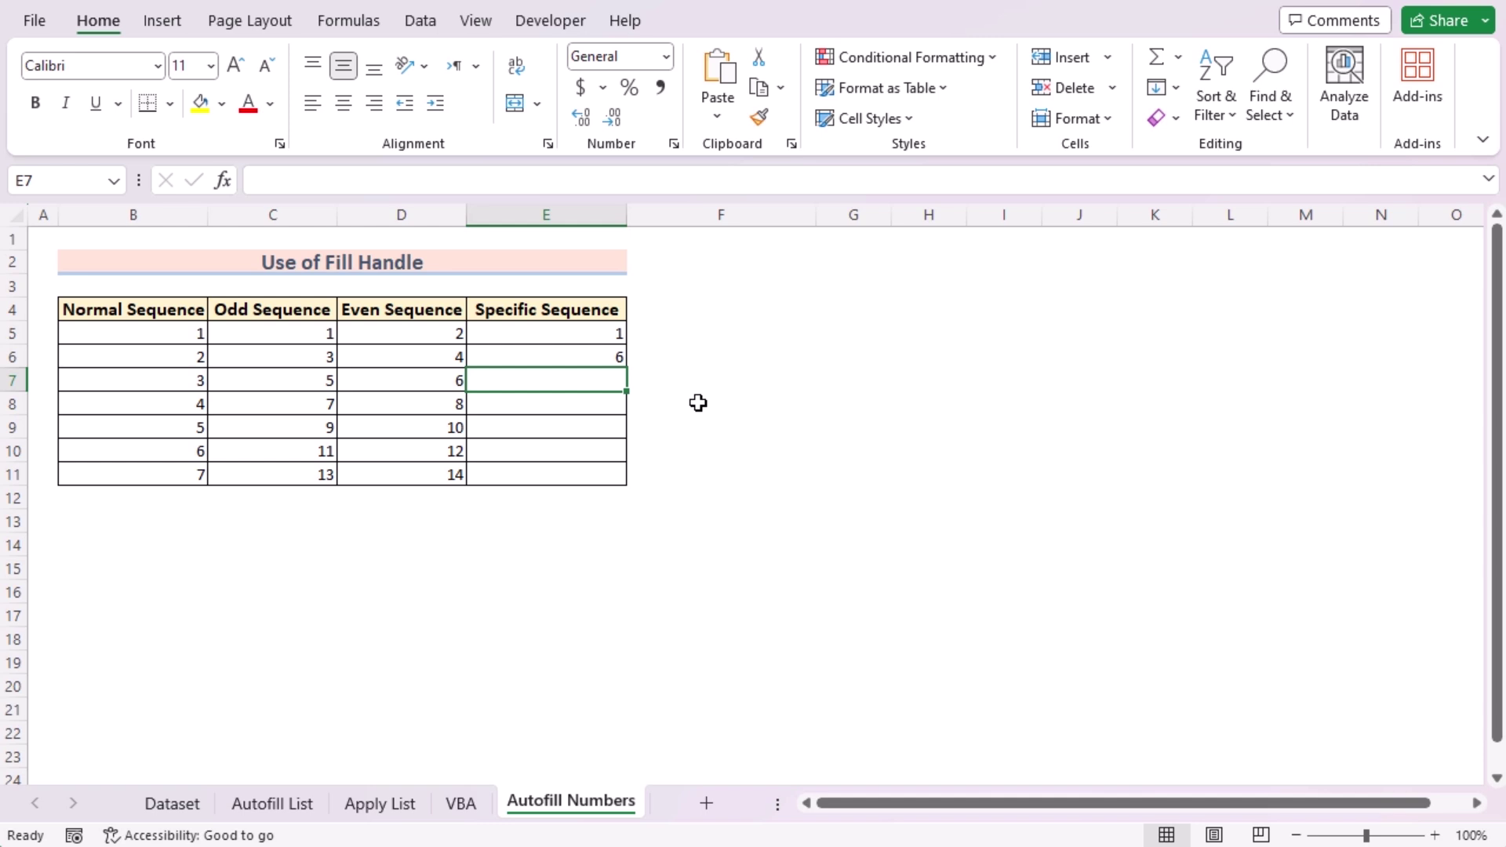
type("11")
key("Return")
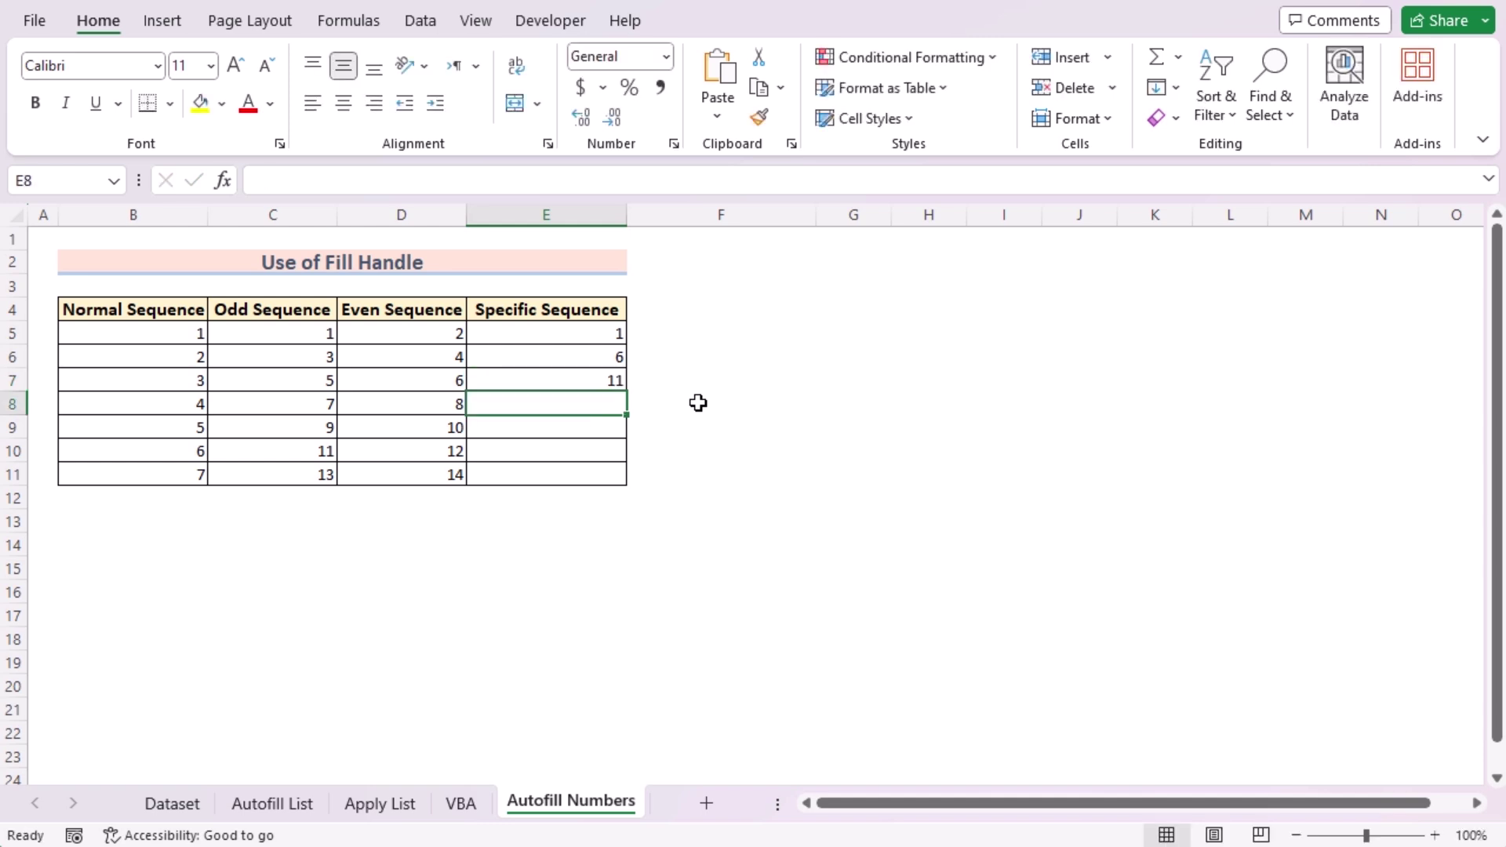
left_click(610, 336)
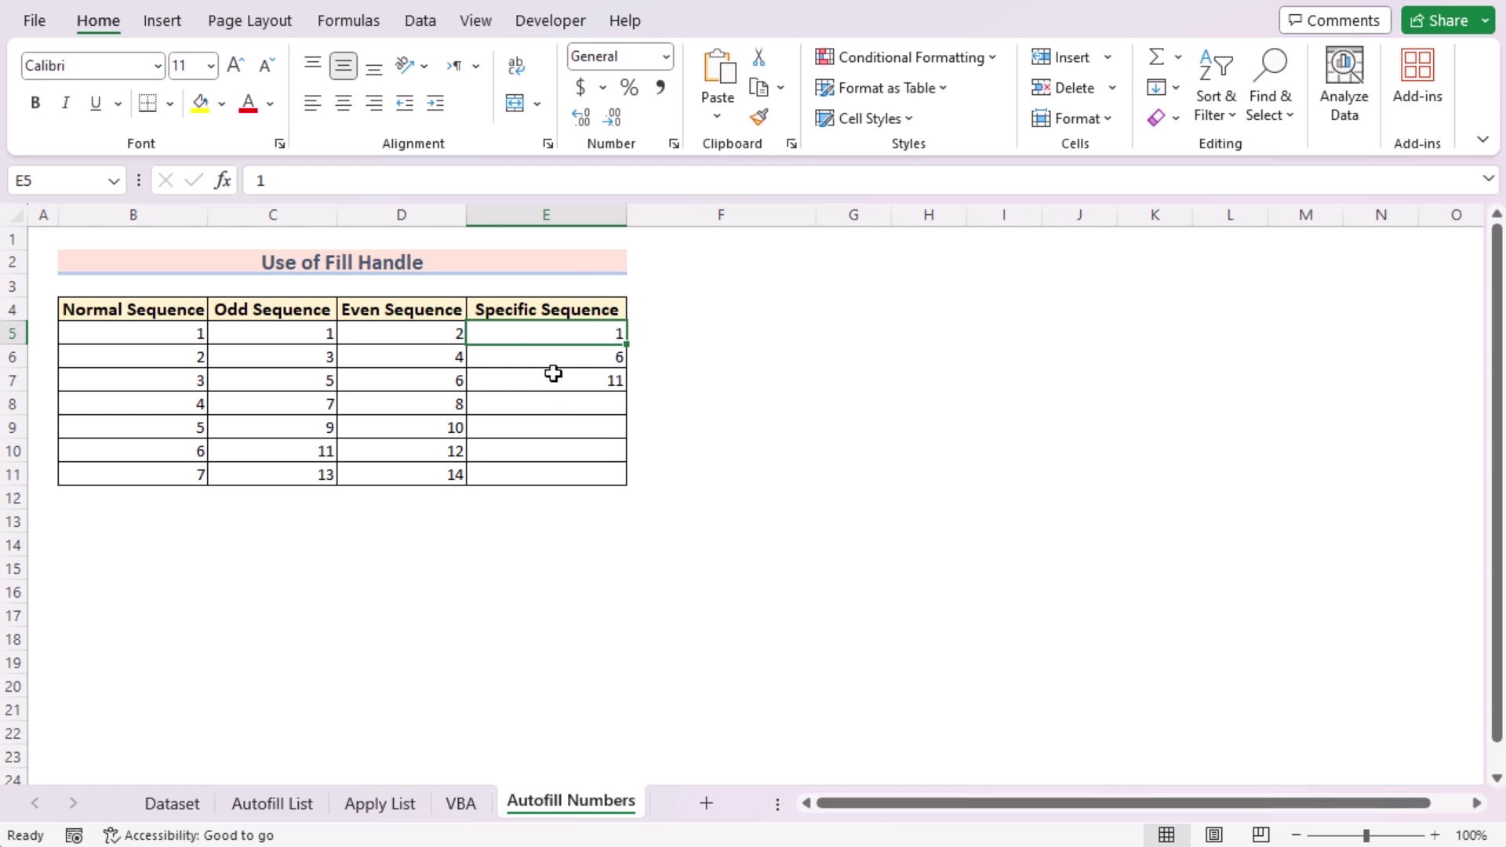
left_click(595, 378, "shift")
left_click_drag(625, 393, 623, 479)
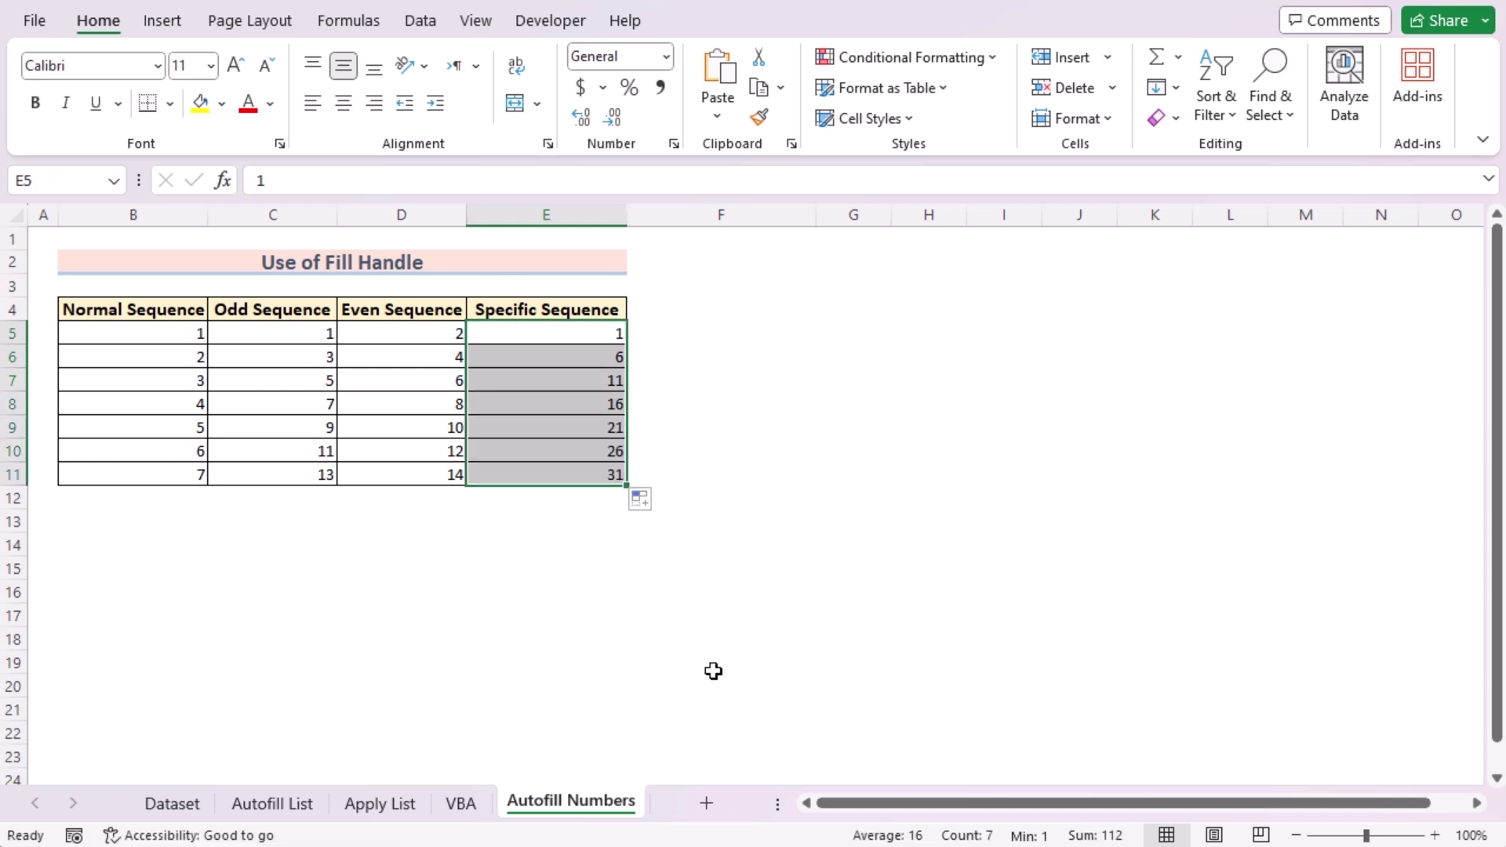